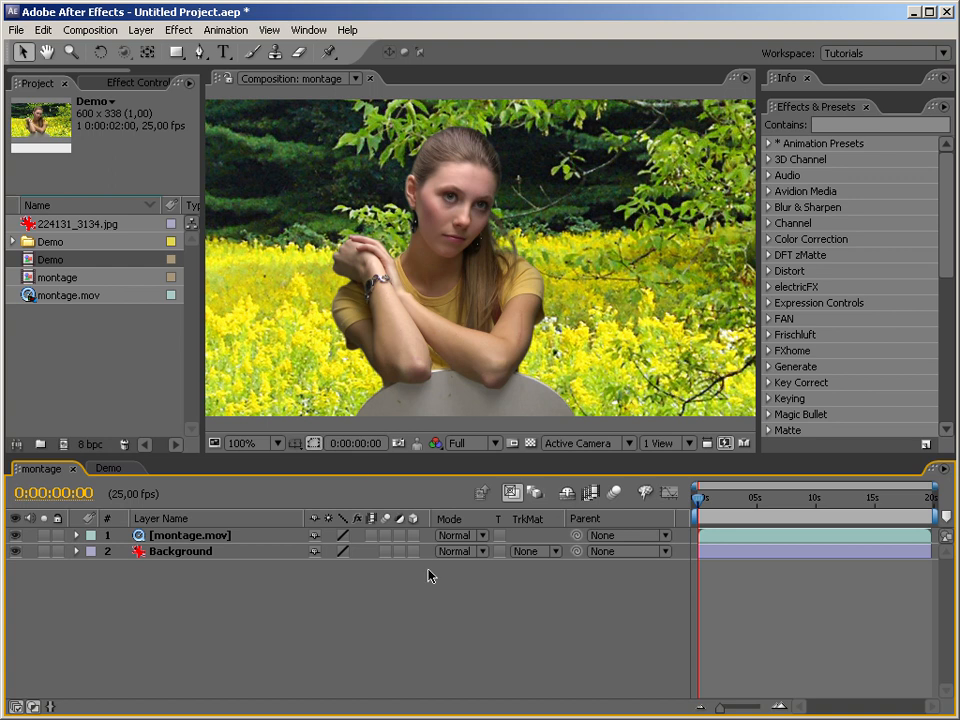
Show the layer's effect controls in a wider panel and apply the Set Channels effect to the montage.mov layer
drag(698, 500, 683, 516)
click(125, 82)
drag(200, 234, 343, 247)
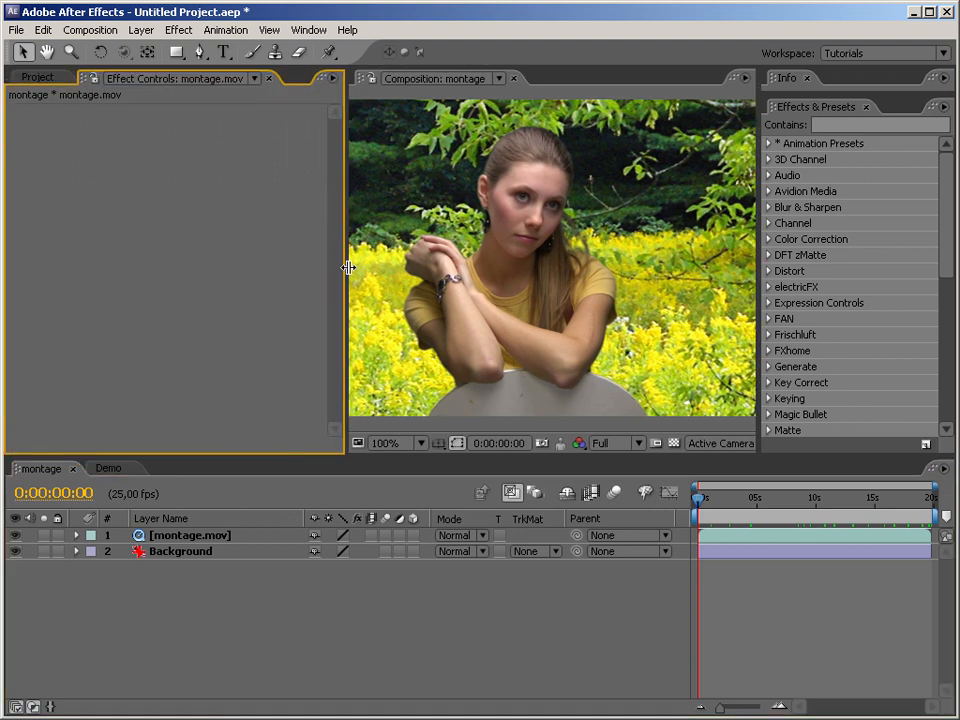
click(768, 223)
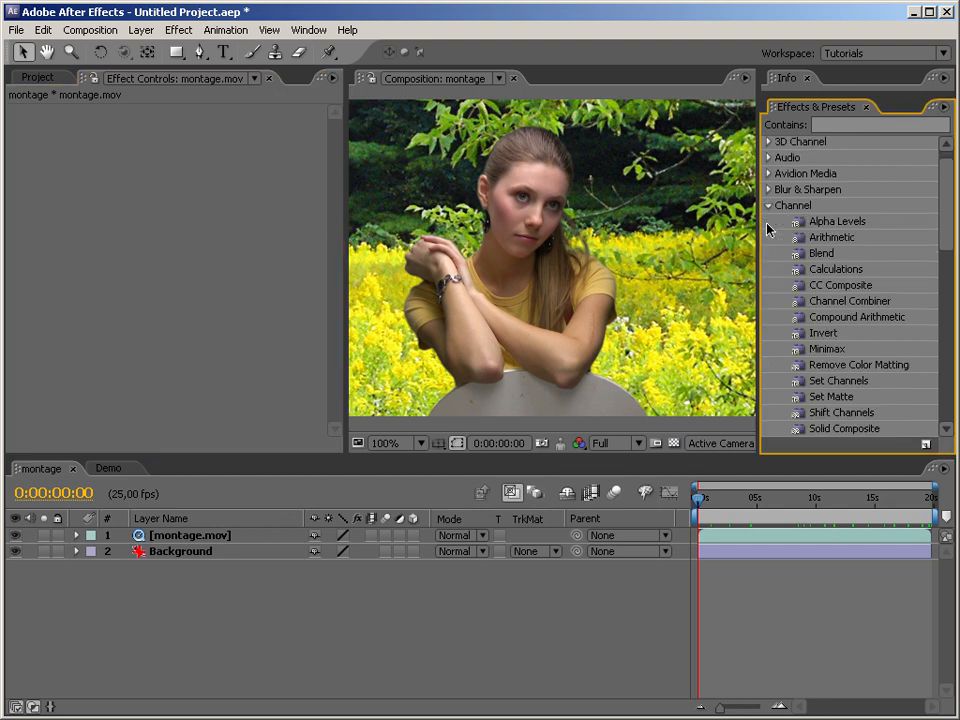
drag(893, 380, 585, 365)
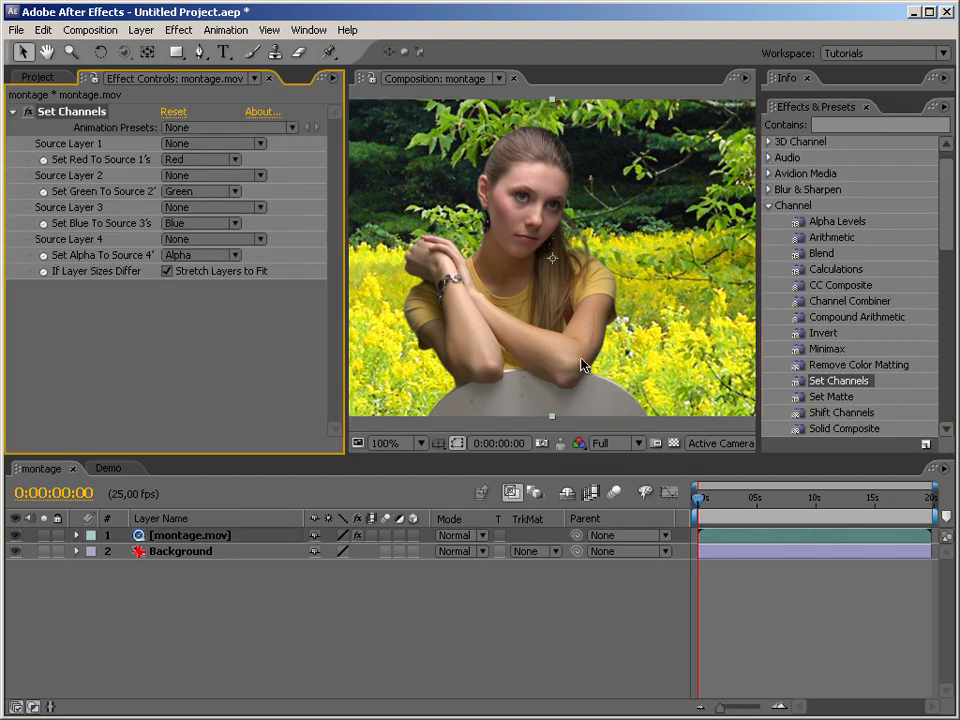
Set Source Layers 1, 2 and 3 of Set Channels to Background without stretching layers to fit, and hide the Background layer
click(232, 144)
click(220, 187)
click(214, 176)
click(203, 218)
click(187, 269)
click(212, 207)
click(207, 258)
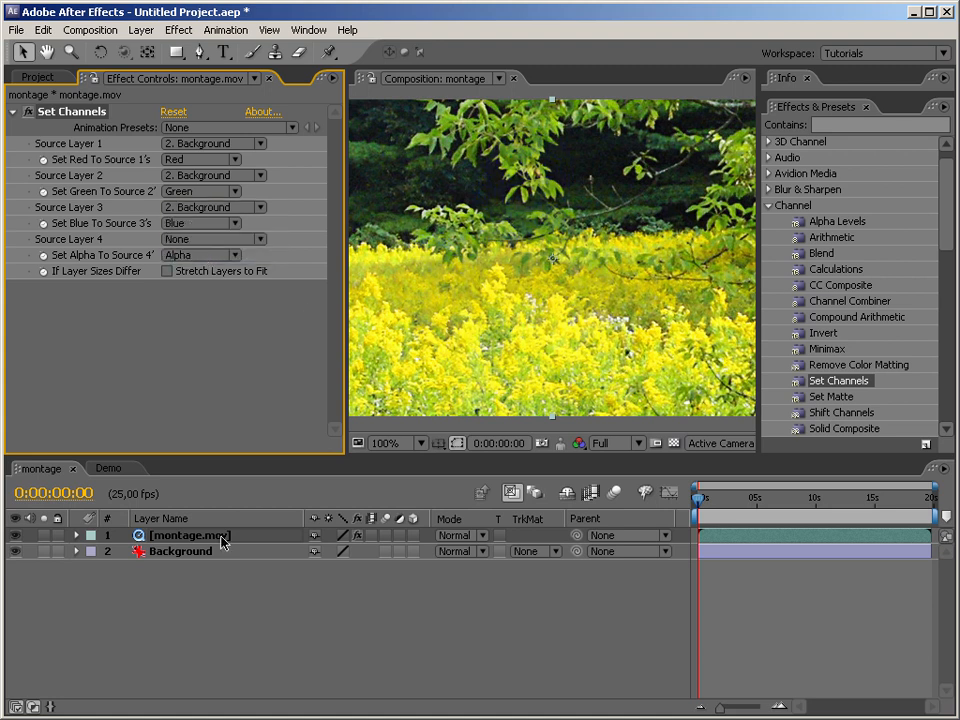
click(14, 552)
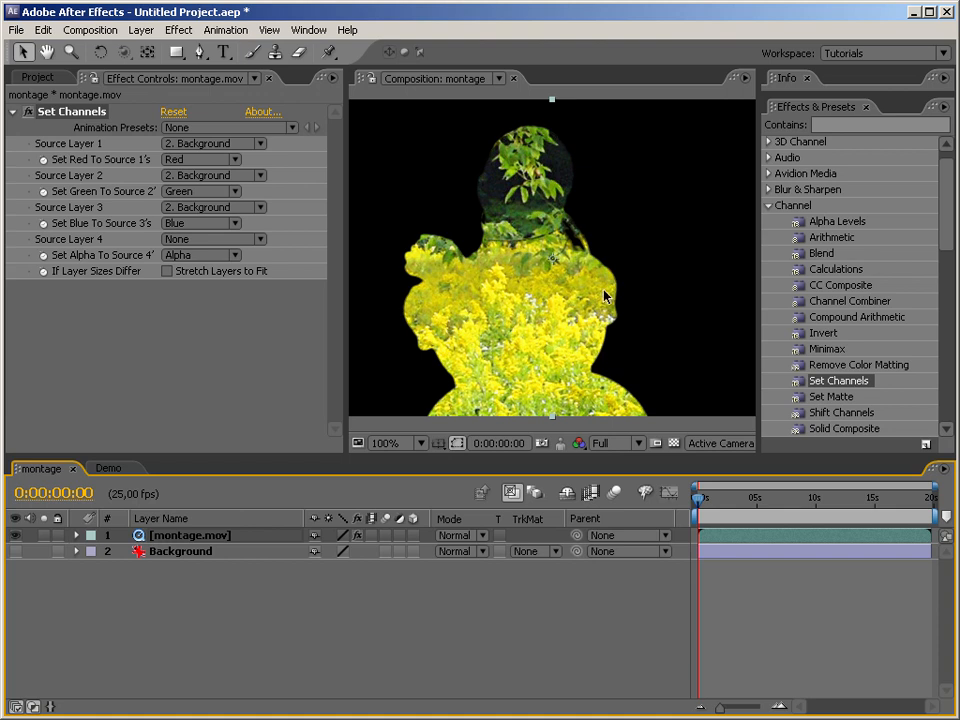
Find the Channel Blur effect and add it after Set Channels on the montage.mov layer
click(838, 124)
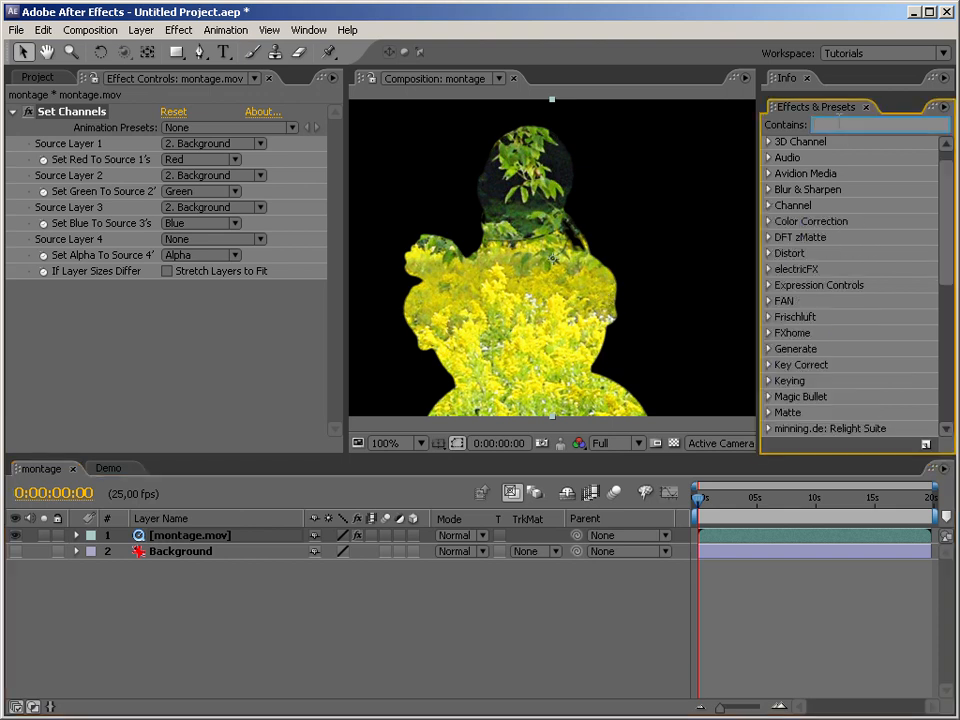
text(channe)
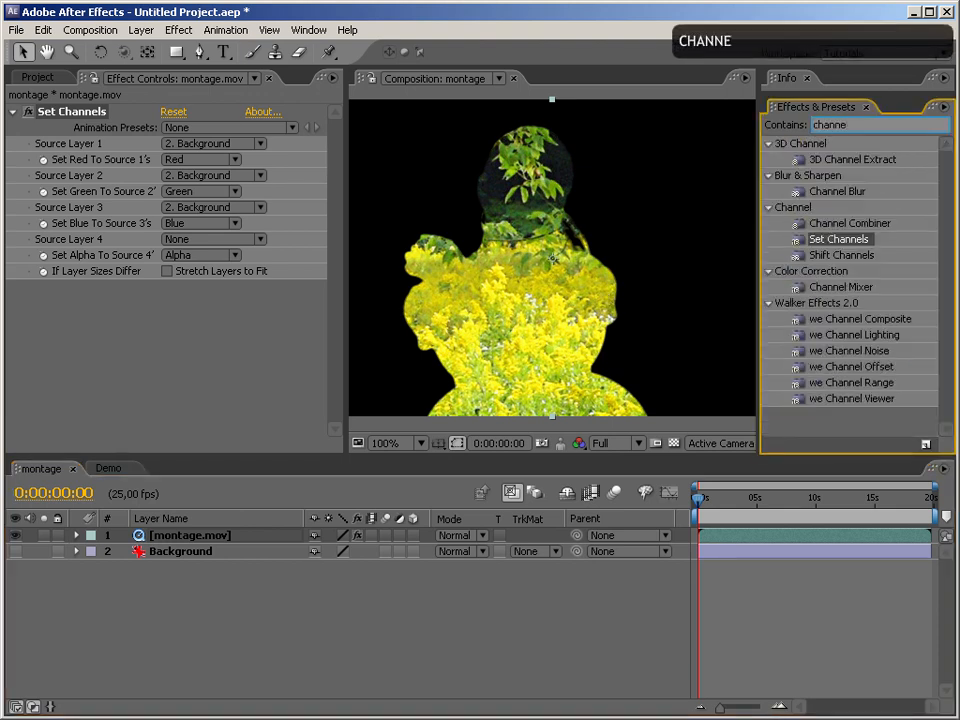
text(l blur)
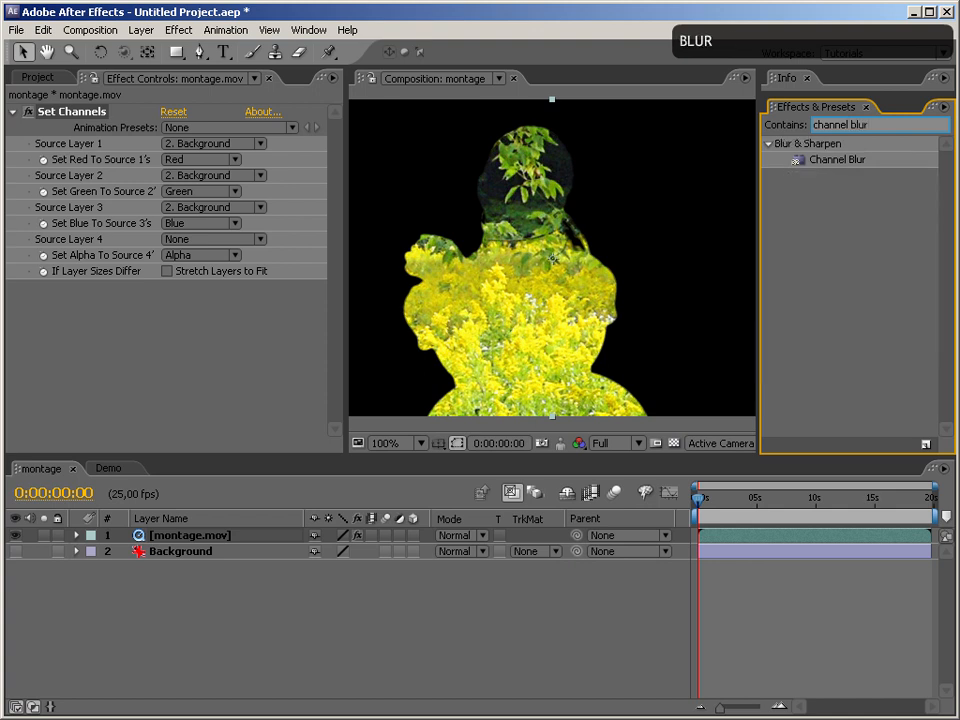
drag(837, 160, 225, 418)
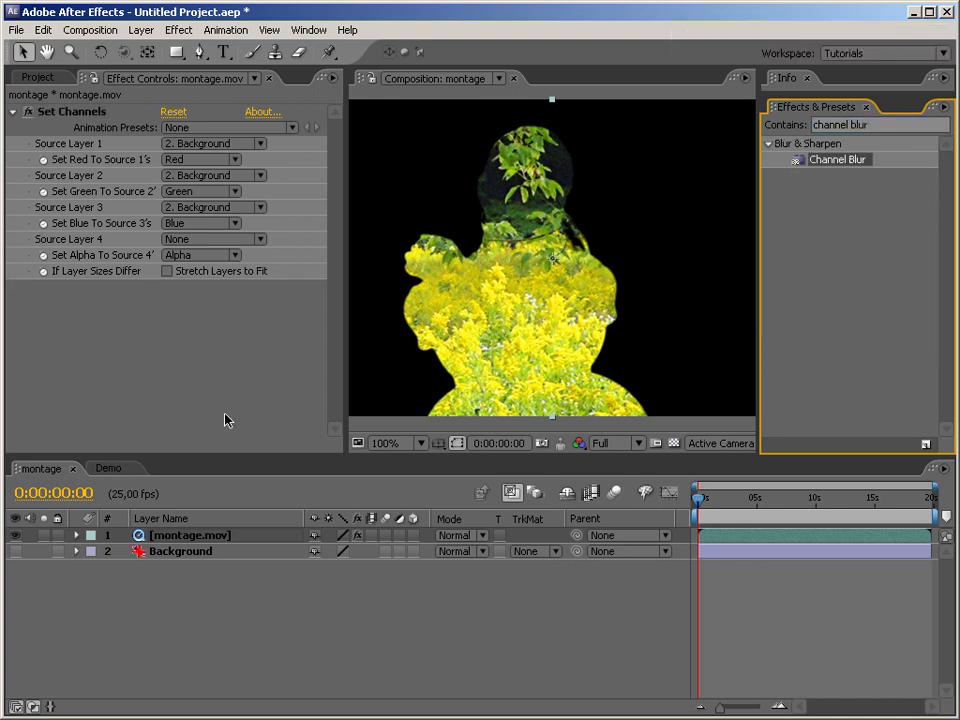
Set the Channel Blur's Alpha Blurriness to 20 and enable Repeat Edge Pixels
click(167, 367)
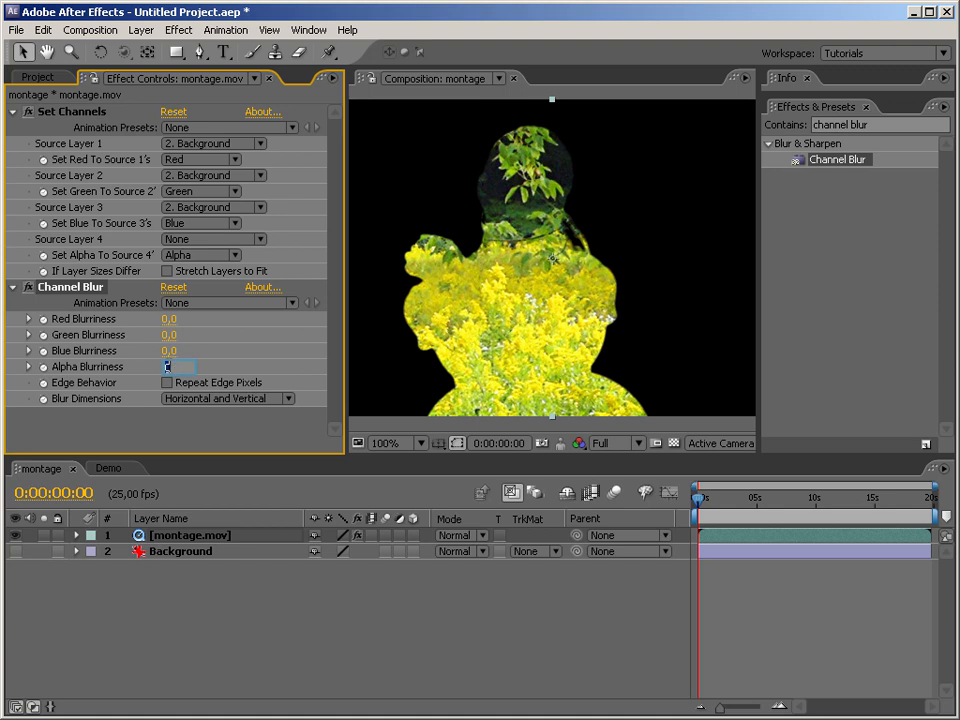
text(20)
key(Return)
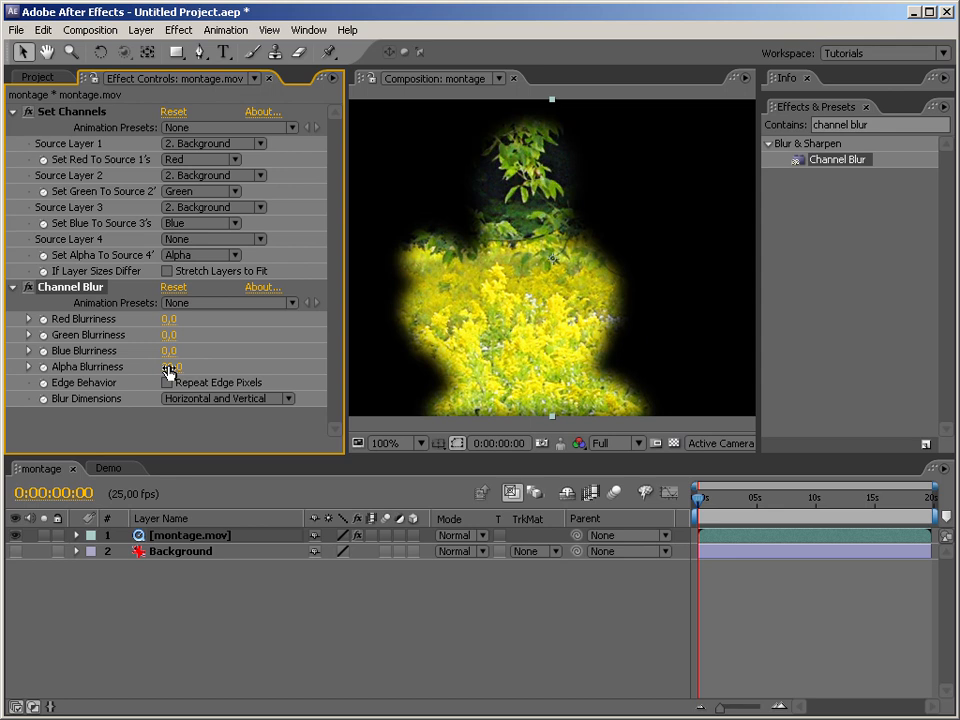
click(167, 383)
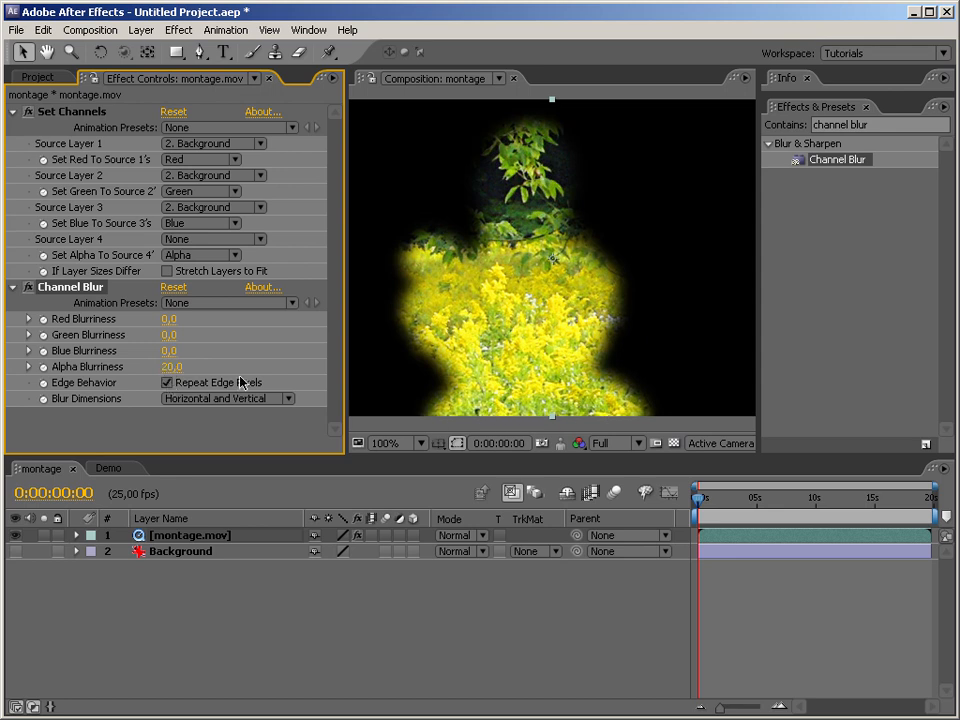
click(167, 384)
click(167, 384)
Set the Channel Blur's Red, Green and Blue Blurriness to 10 each
click(170, 319)
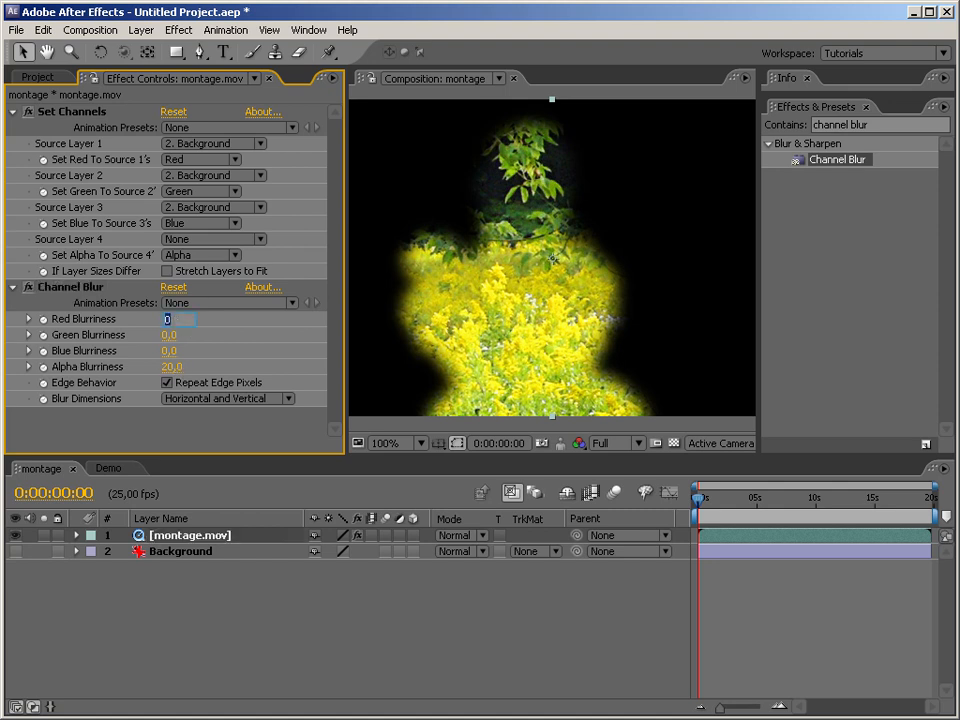
text(10)
key(Tab)
text(10)
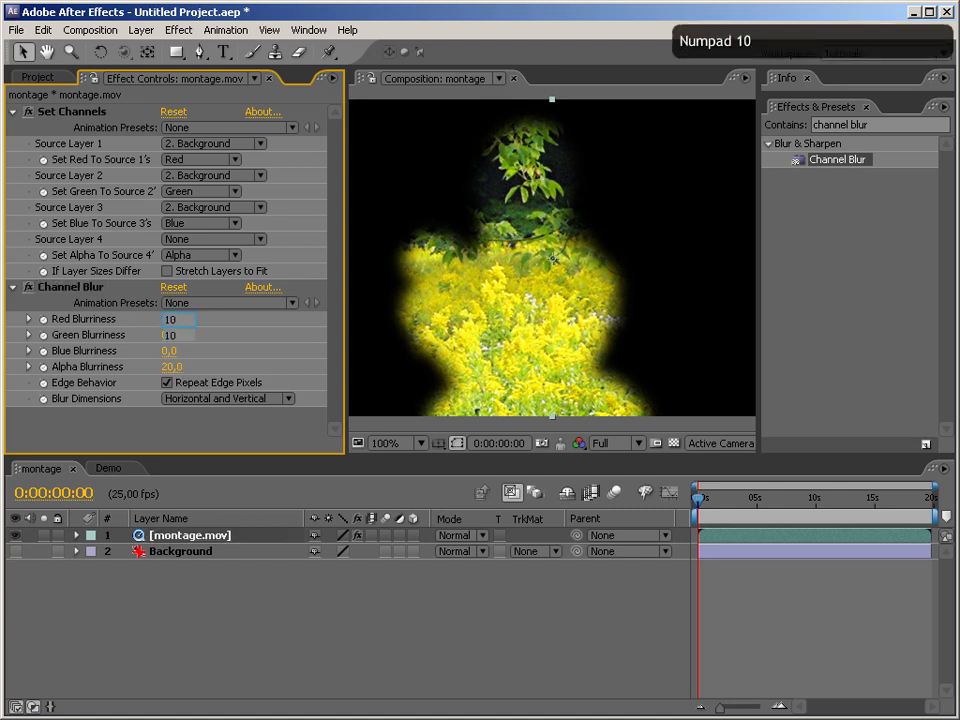
key(Tab)
text(10)
key(Return)
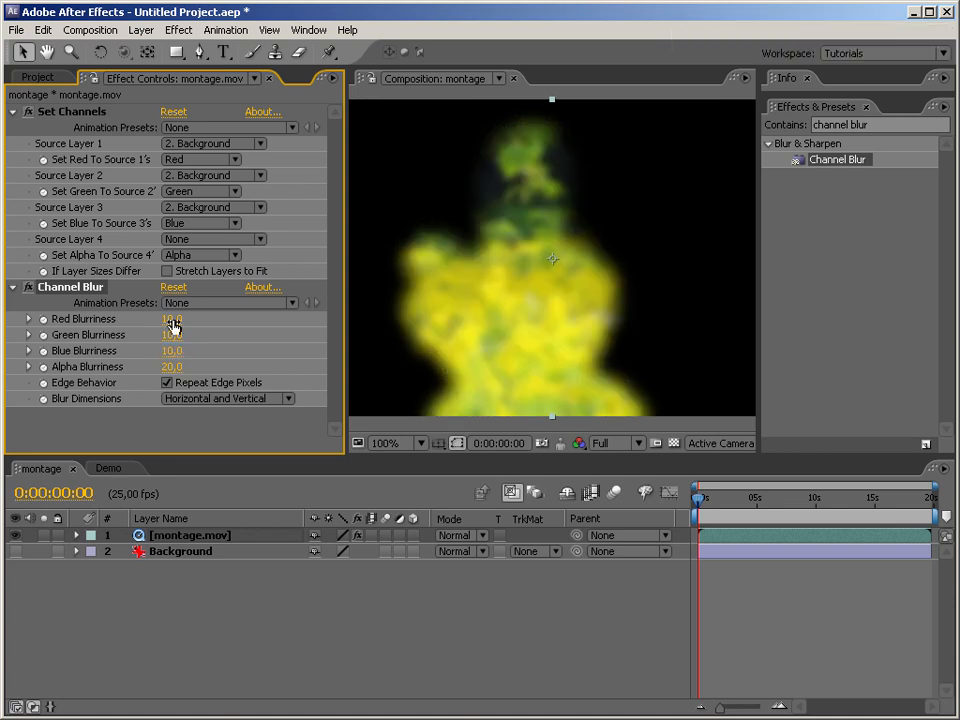
Find the Levels (Individual Controls) effect and add it after Channel Blur on montage.mov
click(860, 124)
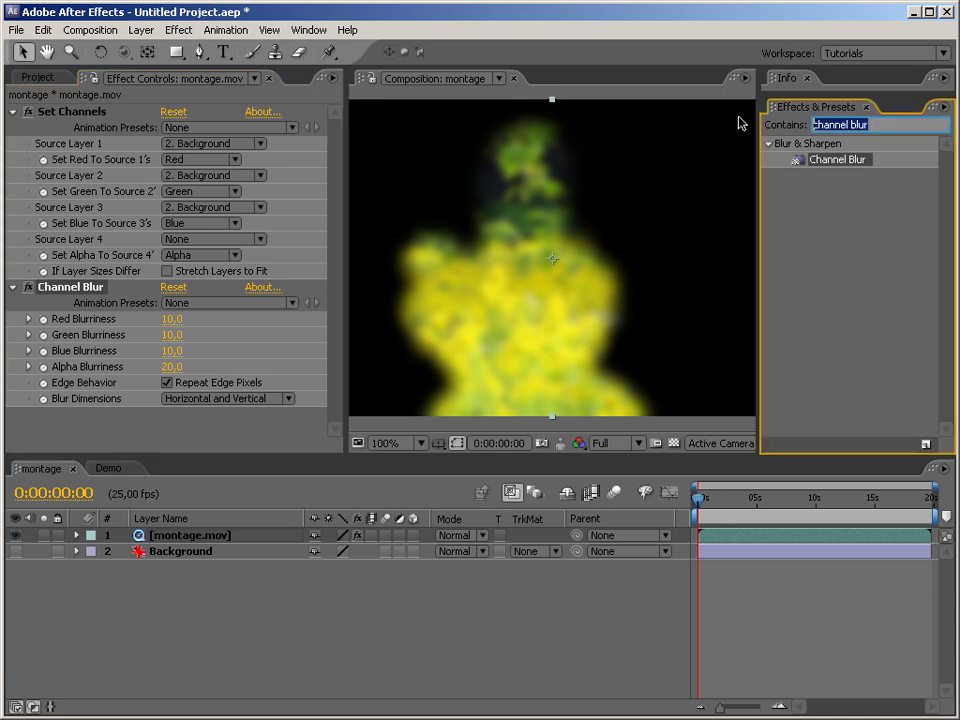
text(levels)
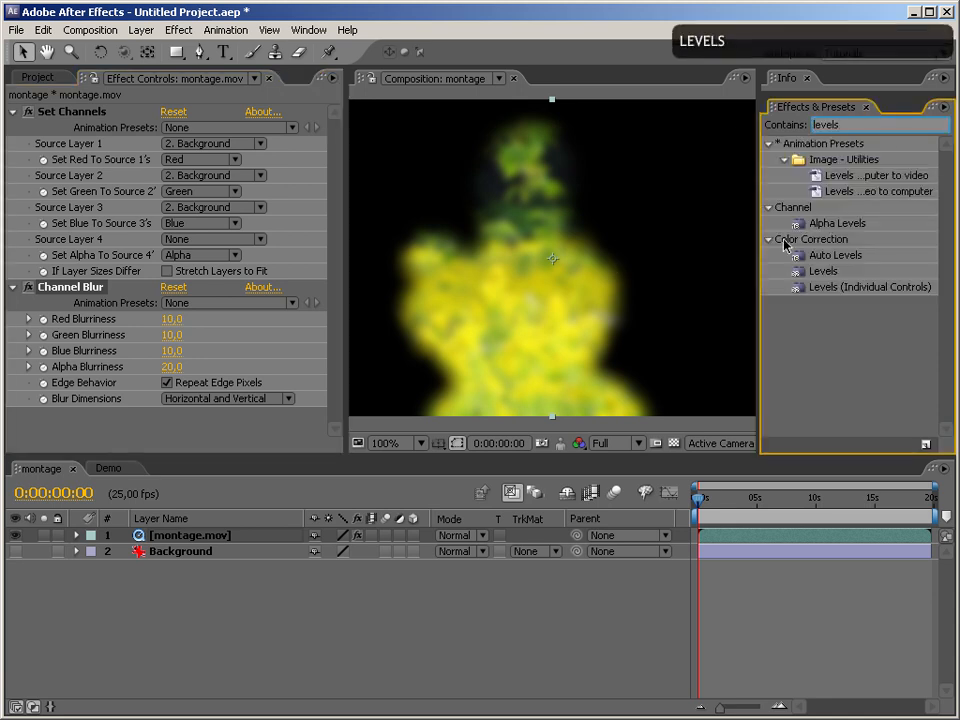
drag(818, 289, 165, 444)
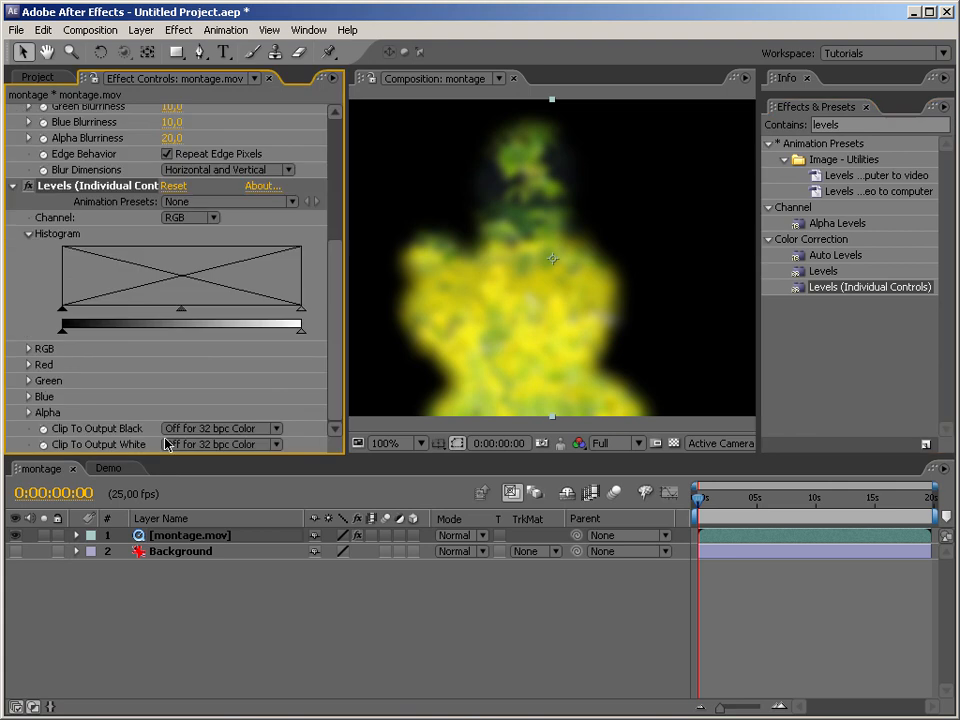
Invert the alpha in Levels by setting Alpha Output Black to 255 and Alpha Output White to 0
click(28, 412)
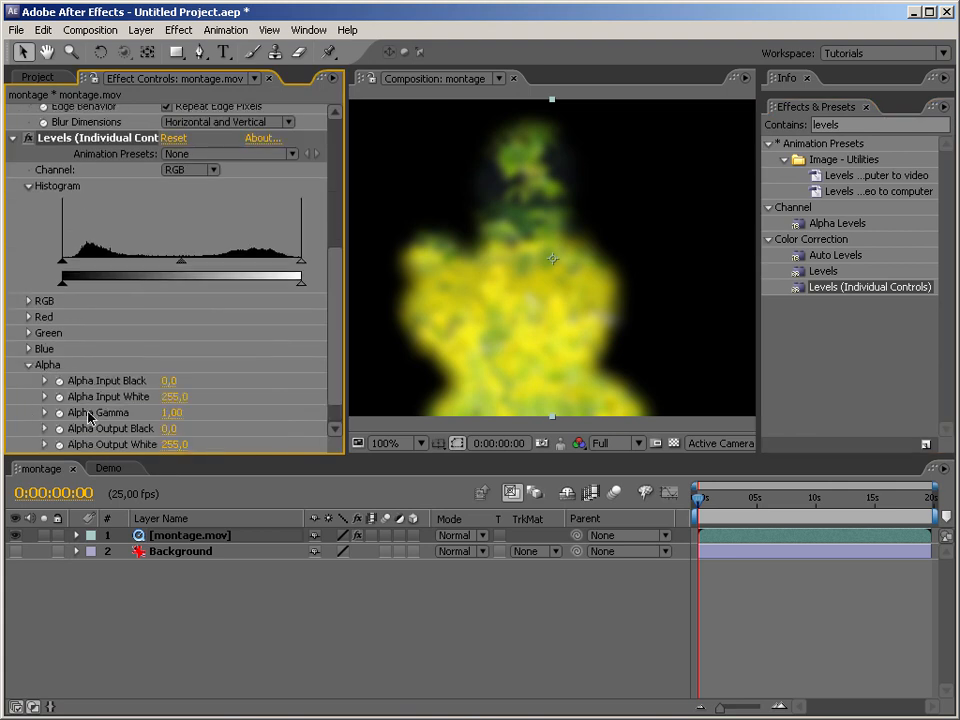
click(166, 429)
text(255)
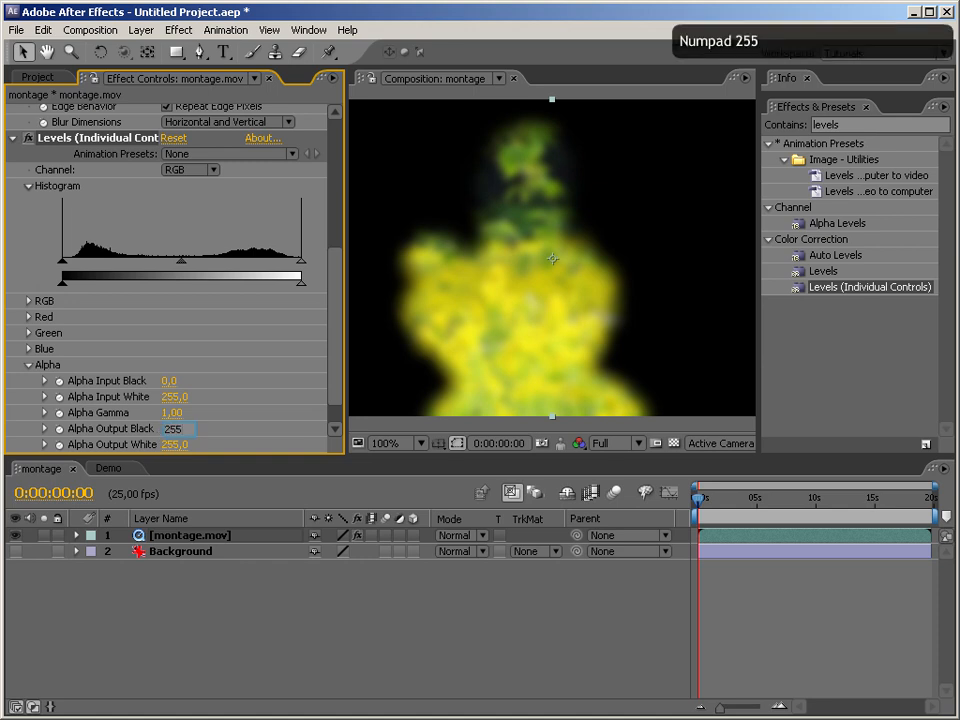
key(Tab)
text(0)
key(Return)
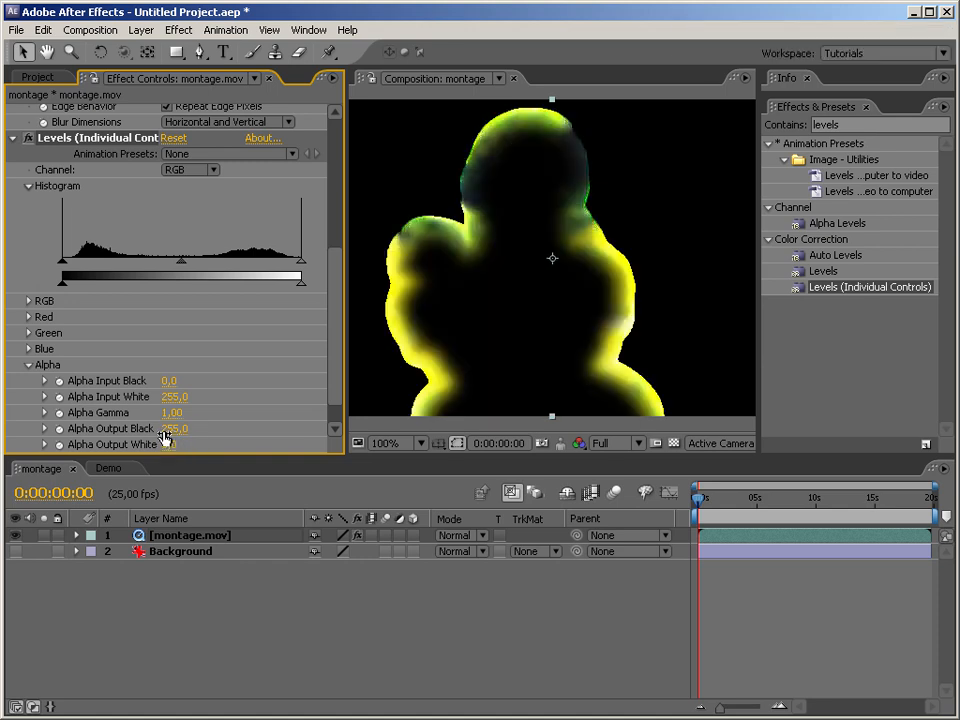
Turn on the transparency grid and add CC Composite to montage.mov with Composite Original set to Stencil Alpha
drag(857, 125, 816, 125)
text(cc c)
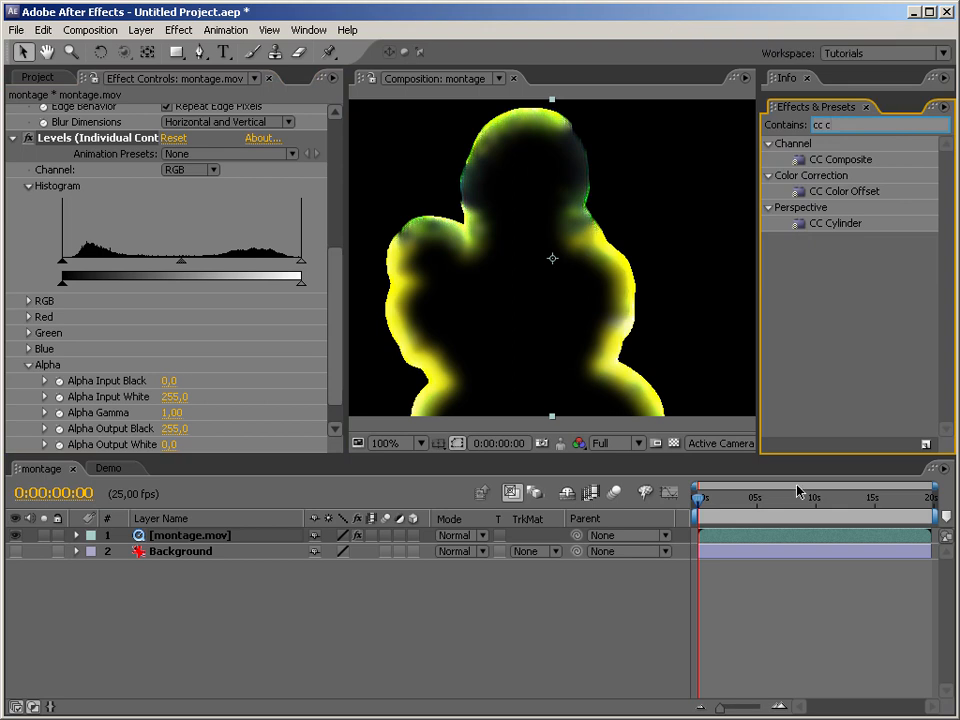
click(673, 443)
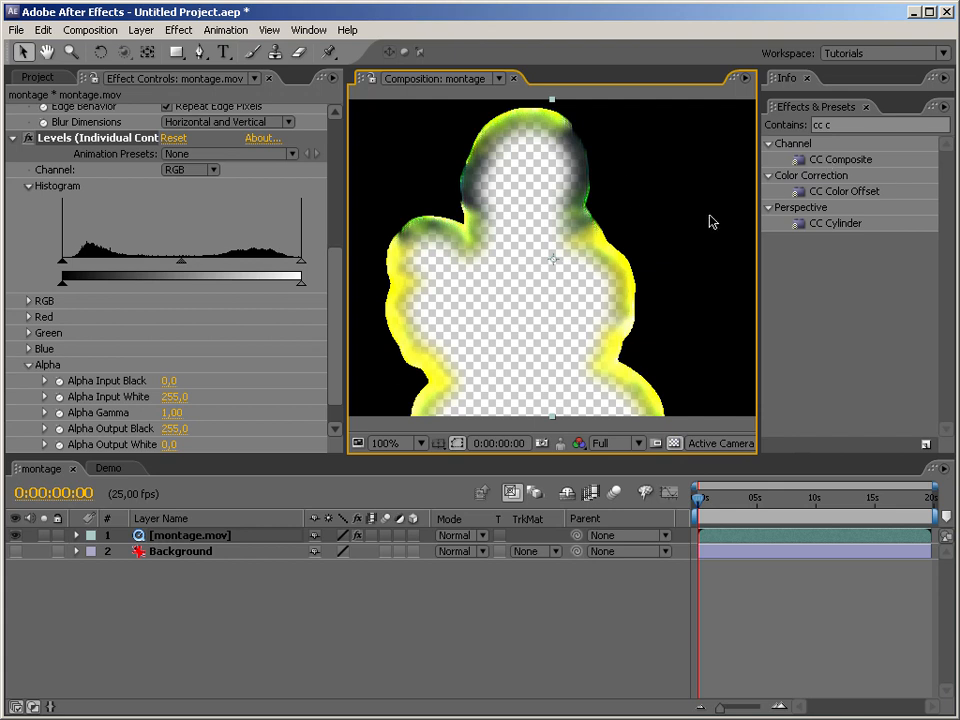
click(821, 160)
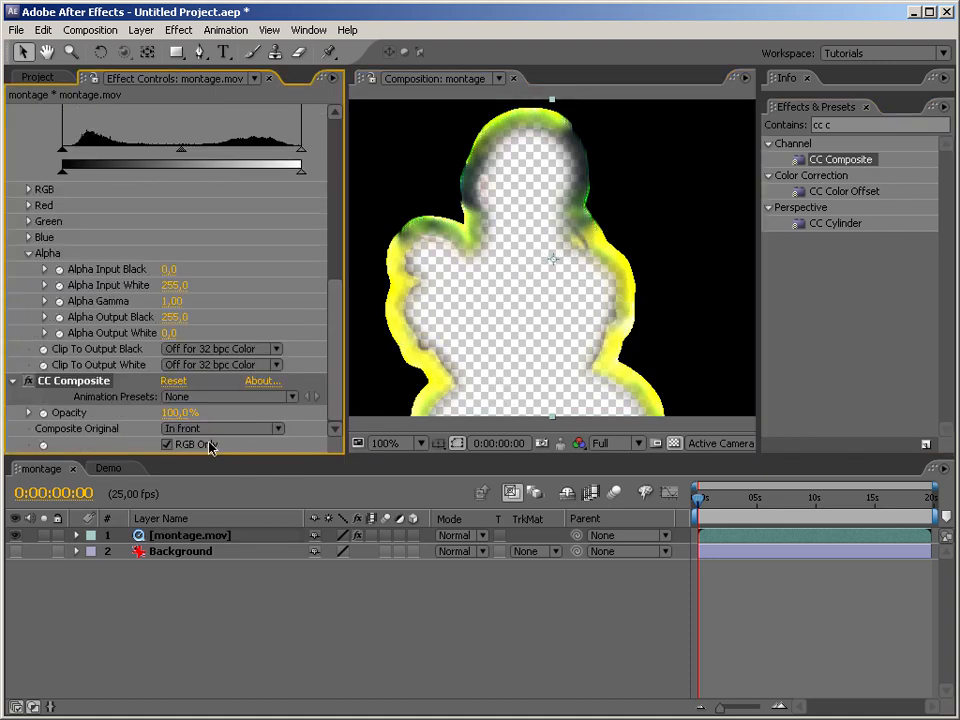
click(220, 428)
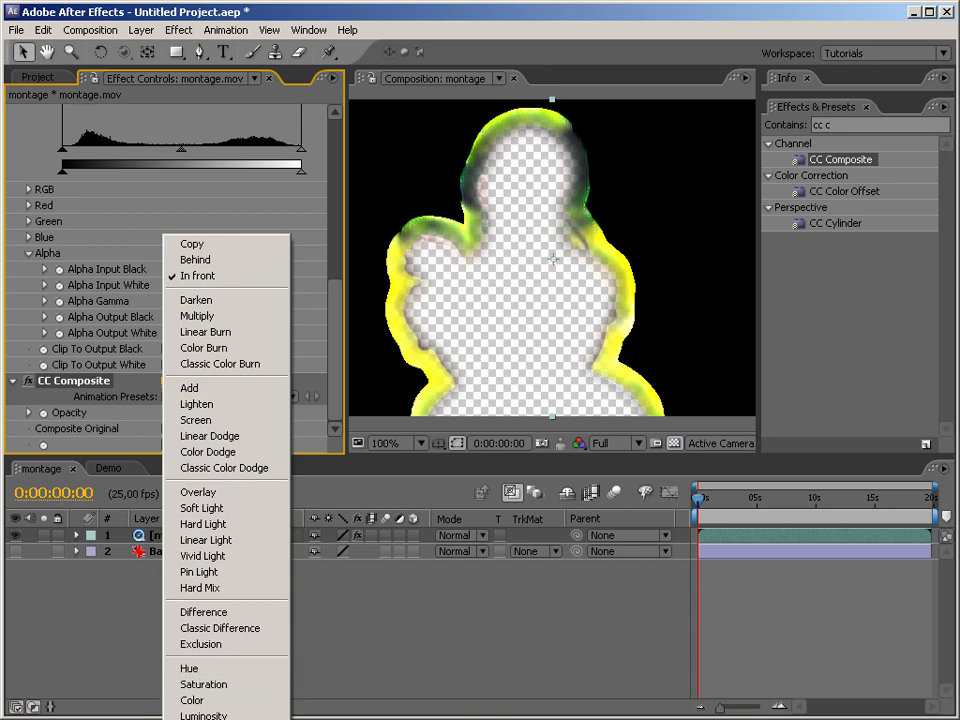
click(205, 716)
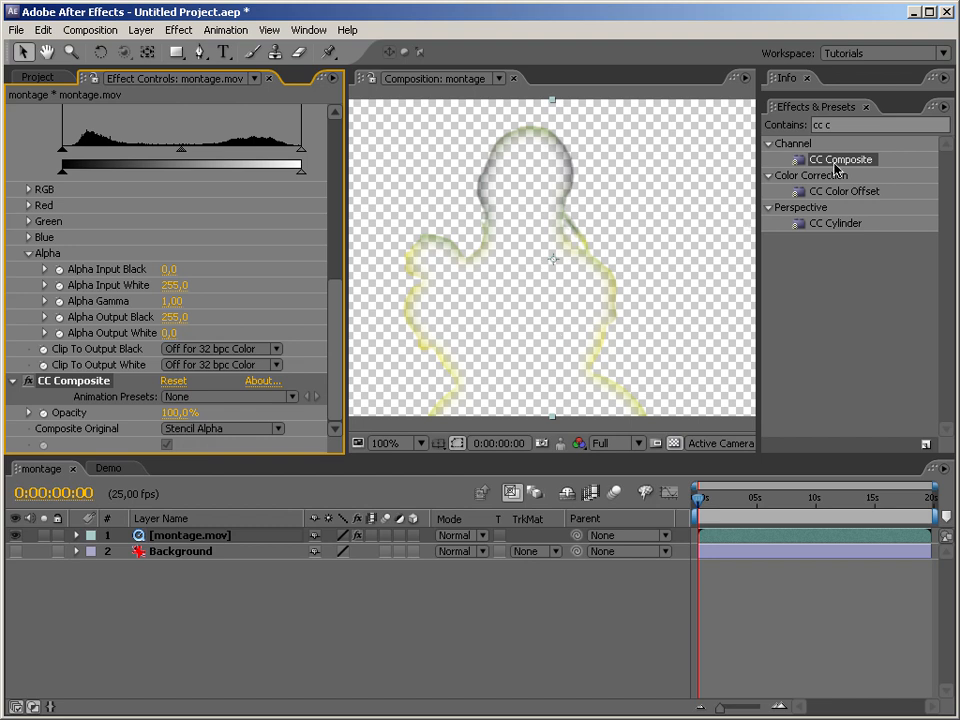
Add a second CC Composite to montage.mov with Composite Original set to Add and RGB Only turned off
drag(838, 166, 540, 360)
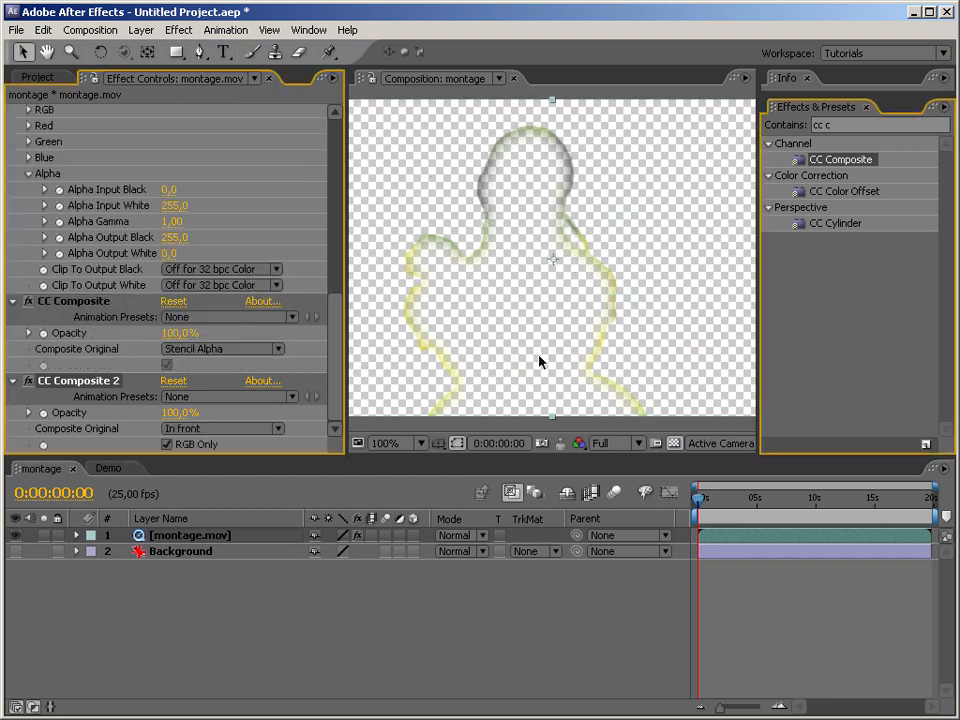
click(208, 430)
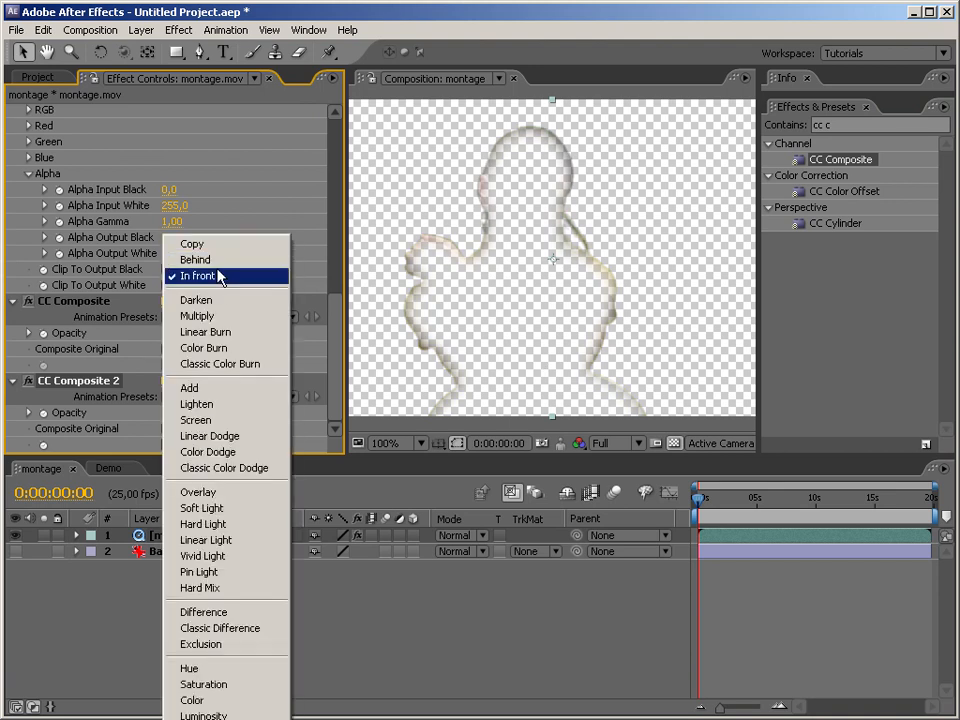
click(207, 388)
click(167, 444)
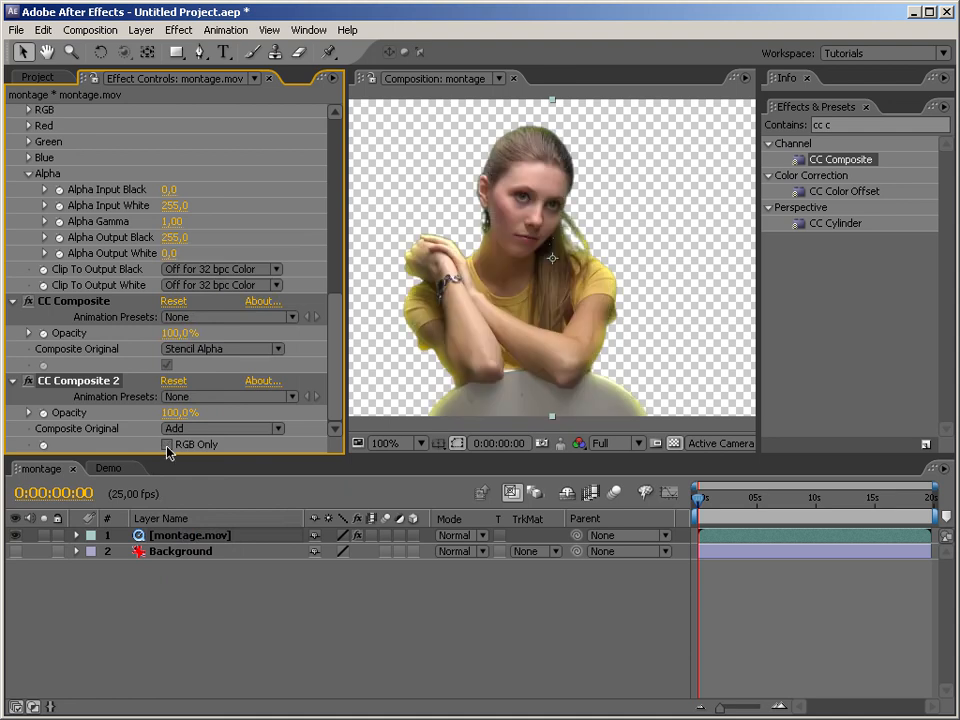
Collapse the settings of all five effects applied to montage.mov
scroll(336, 279, up, 5)
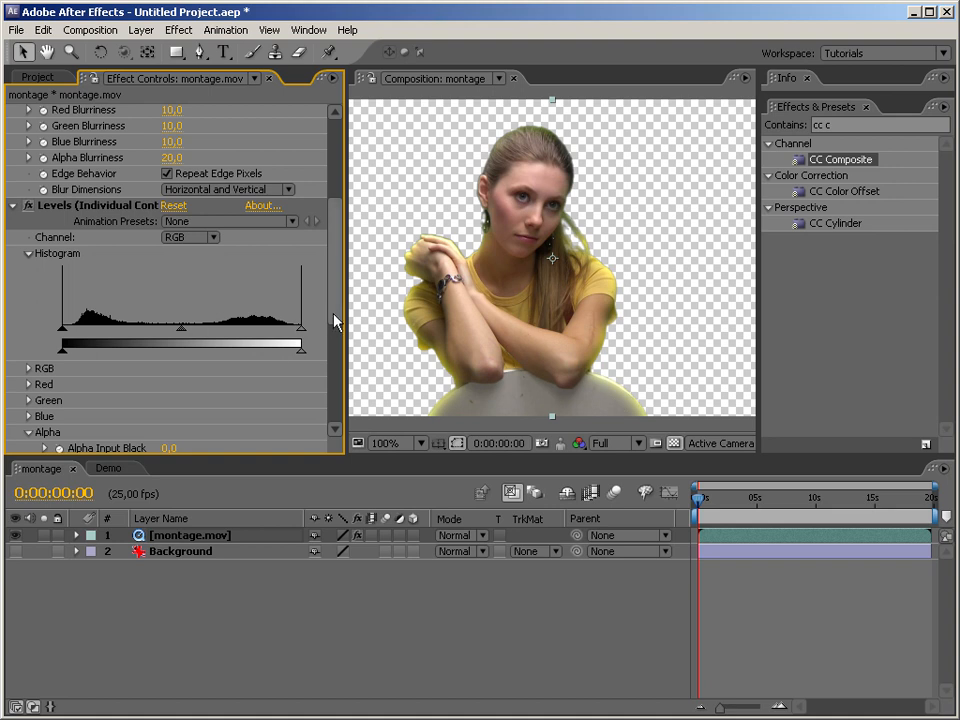
scroll(336, 320, up, 5)
click(12, 110)
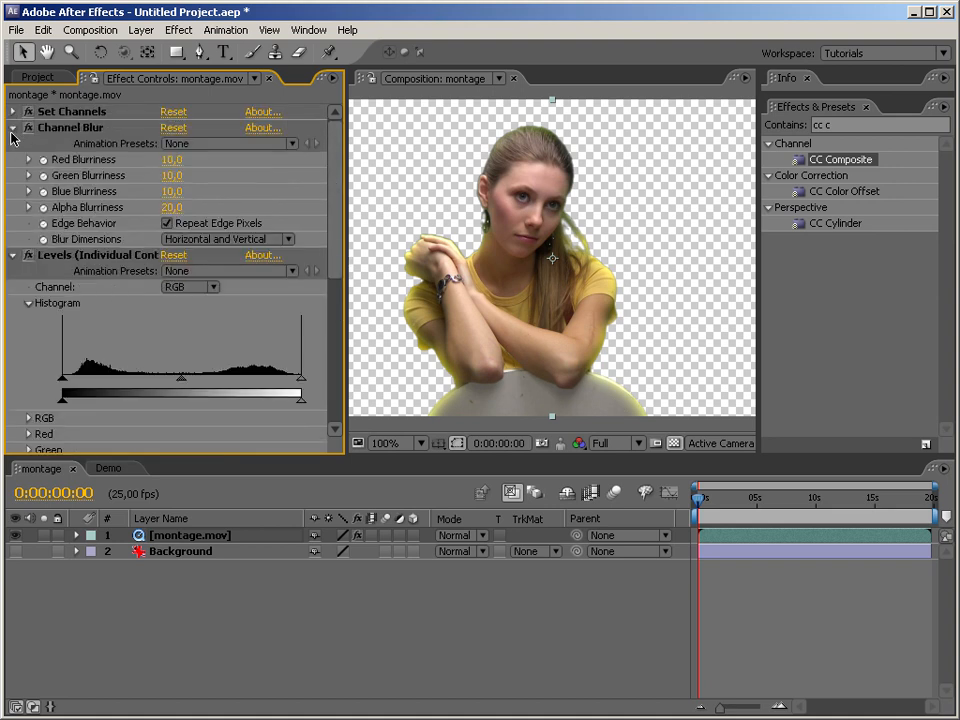
click(13, 128)
click(13, 143)
click(13, 159)
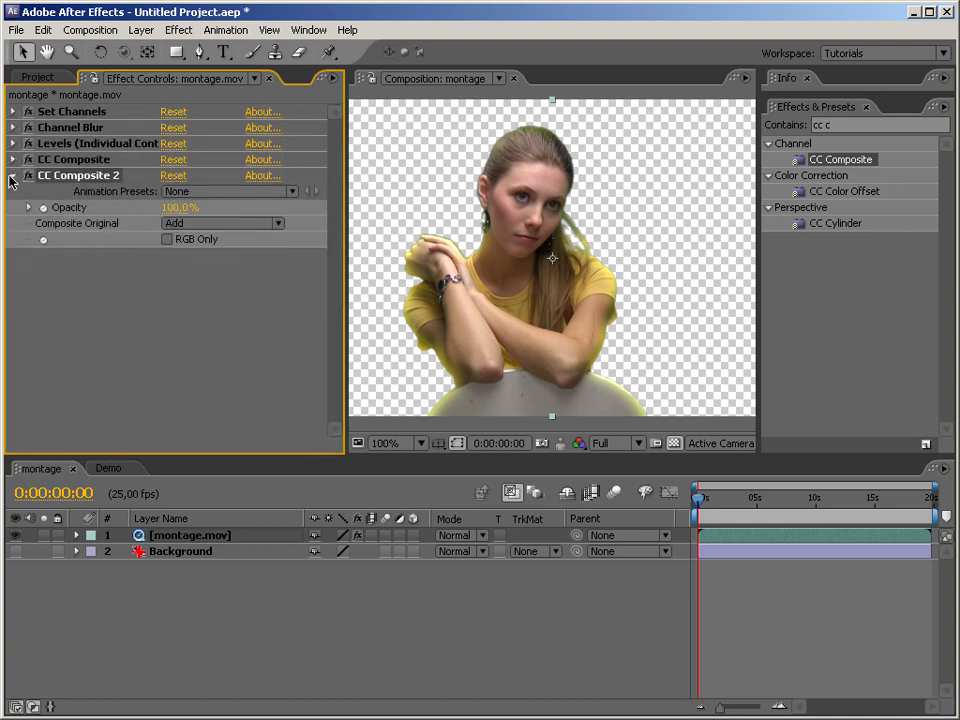
click(13, 175)
Make the Background layer visible again and compare the composite with montage.mov's effects switched off and on
click(15, 551)
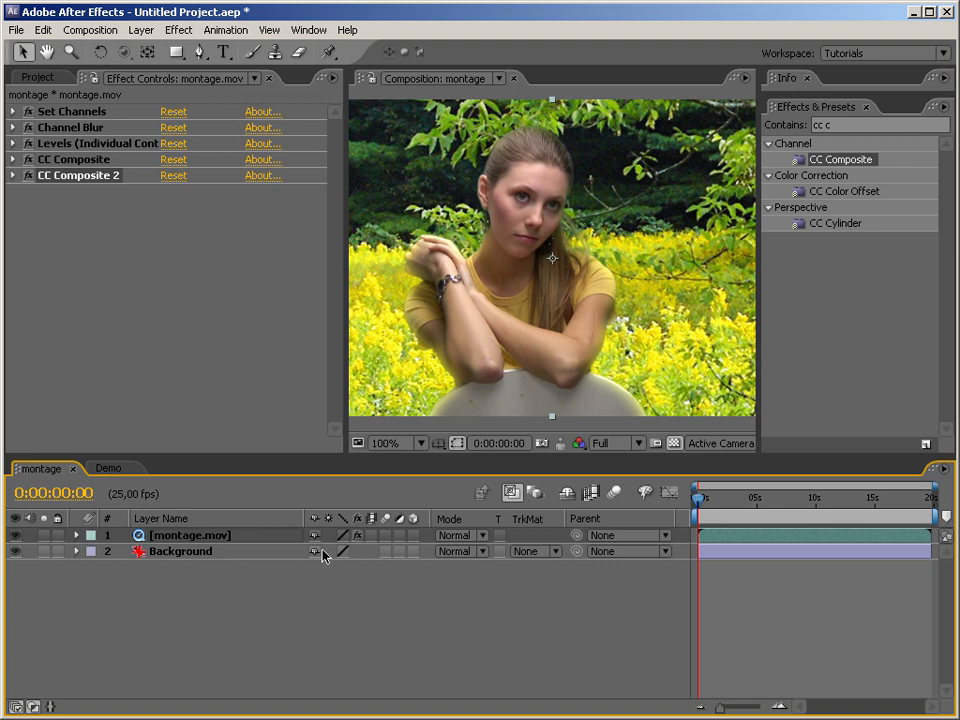
click(355, 538)
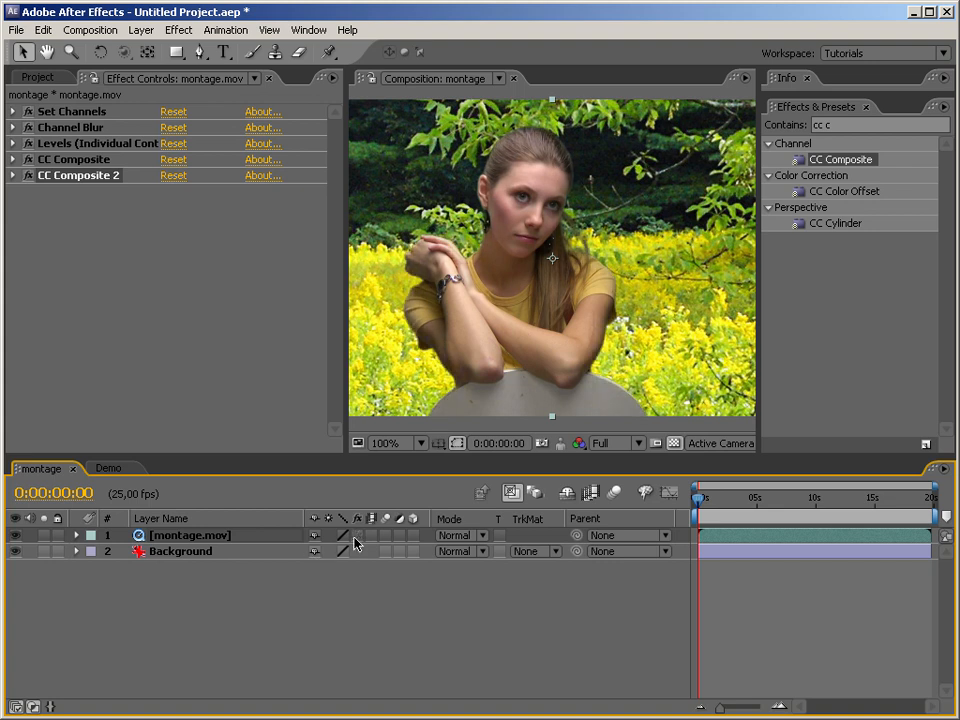
click(355, 538)
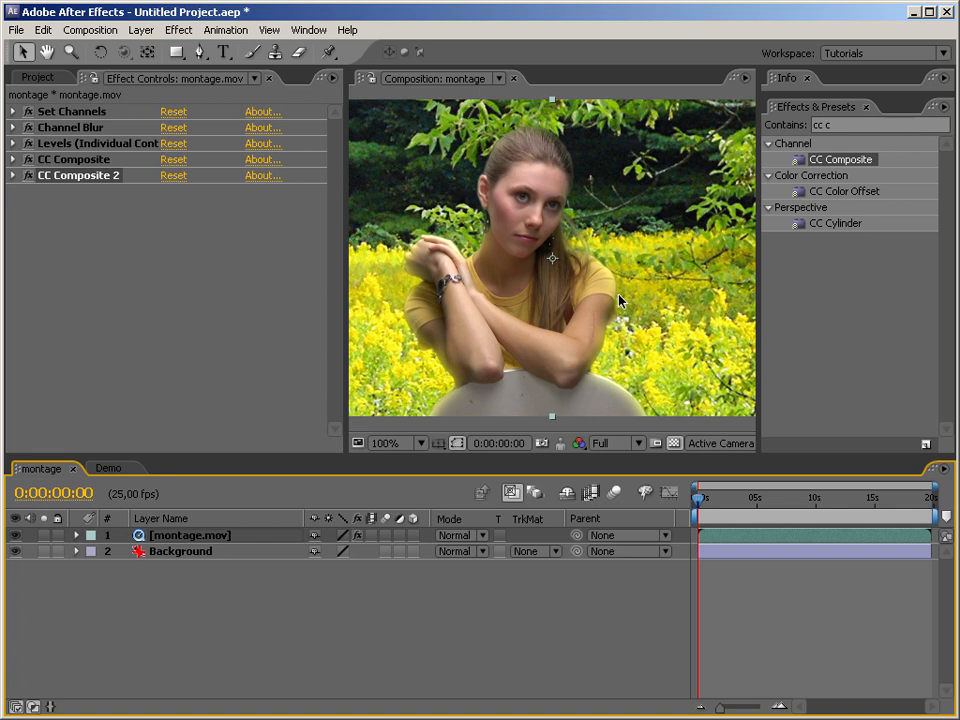
Expand the Set Channels and Channel Blur settings applied to montage.mov
click(198, 238)
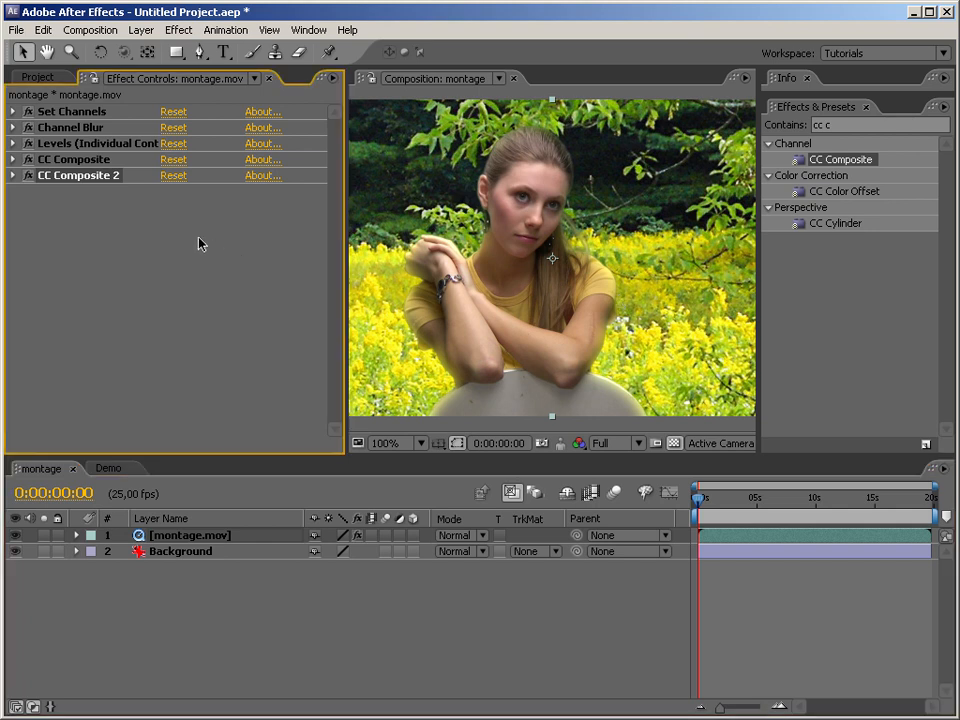
click(12, 127)
click(12, 111)
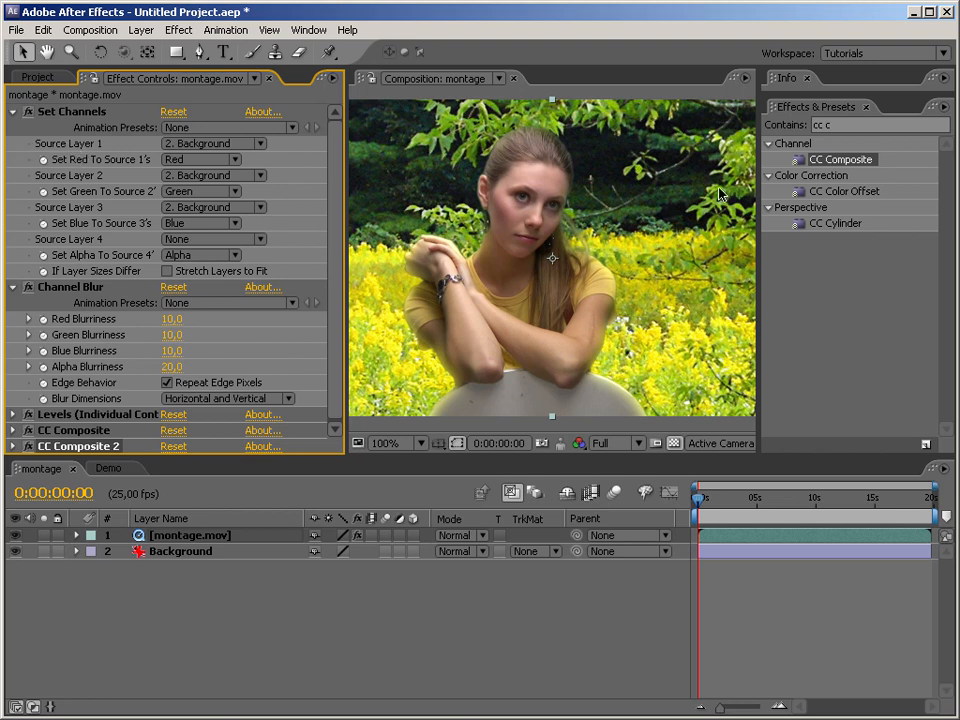
Try adding a Layer Control above Set Channels on montage.mov, inspect its layer choices, and delete it
click(830, 125)
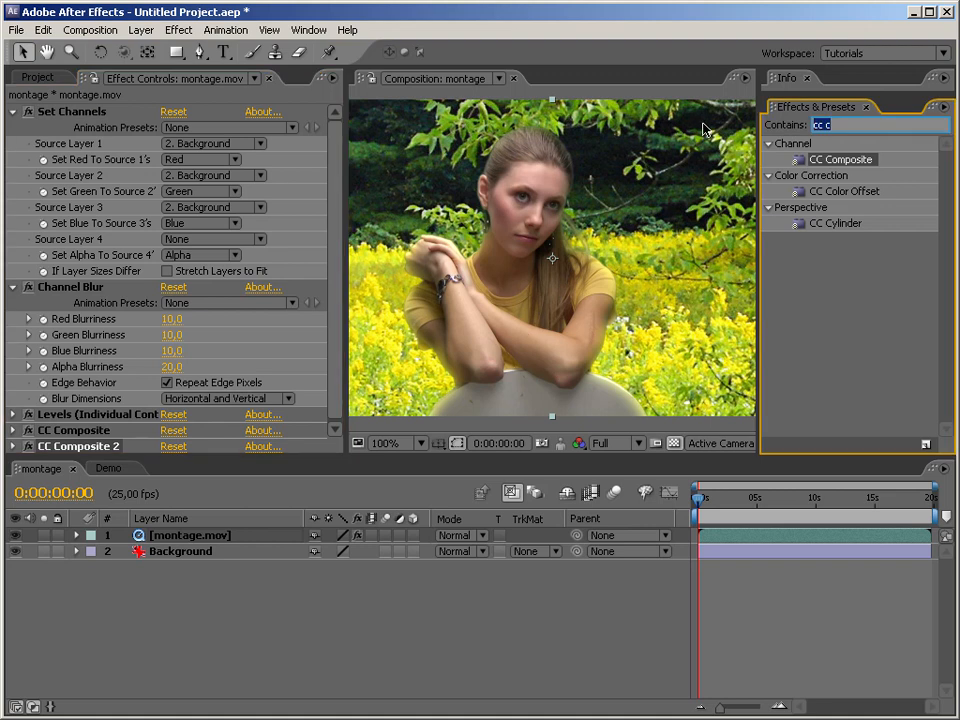
text(layer)
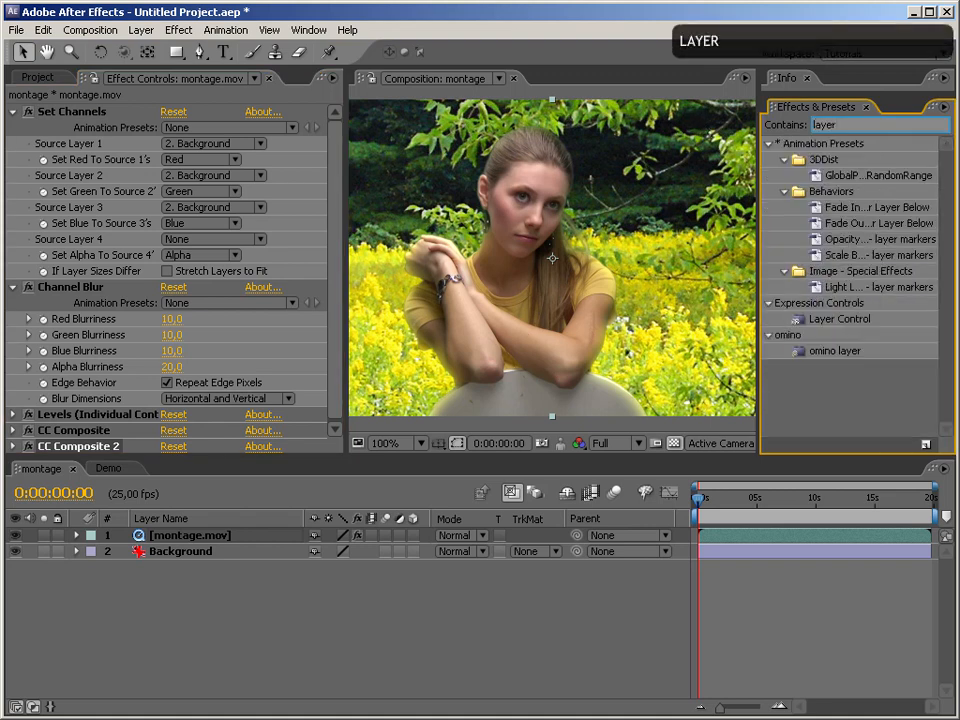
drag(835, 318, 165, 122)
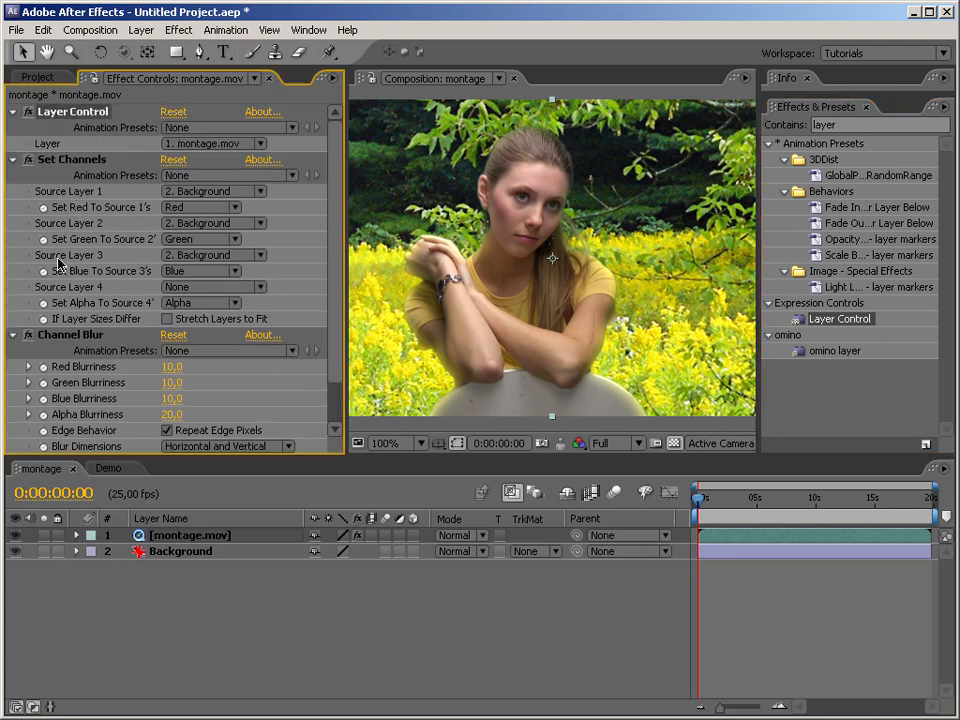
click(185, 145)
click(185, 158)
click(185, 143)
click(187, 128)
key(Delete)
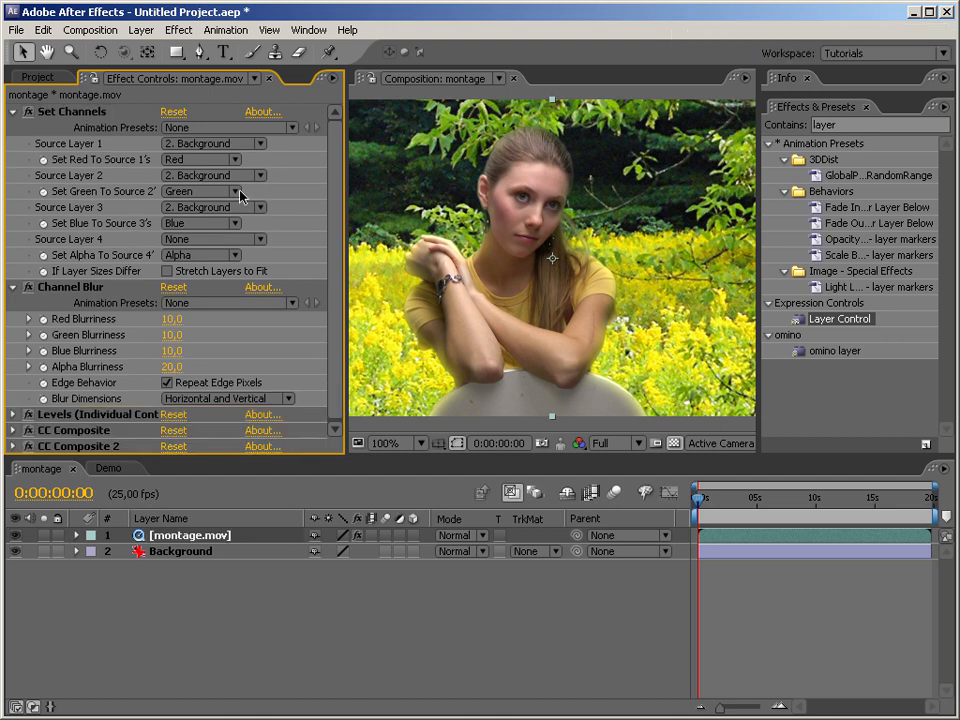
Add two Slider Control effects above Set Channels on montage.mov
click(786, 124)
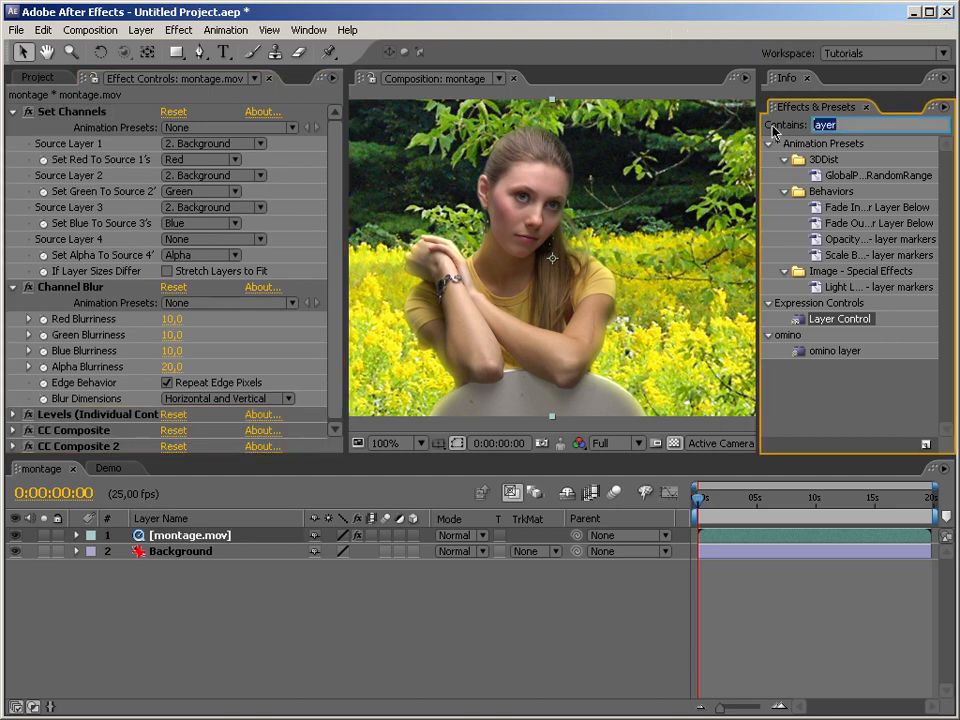
text(slider)
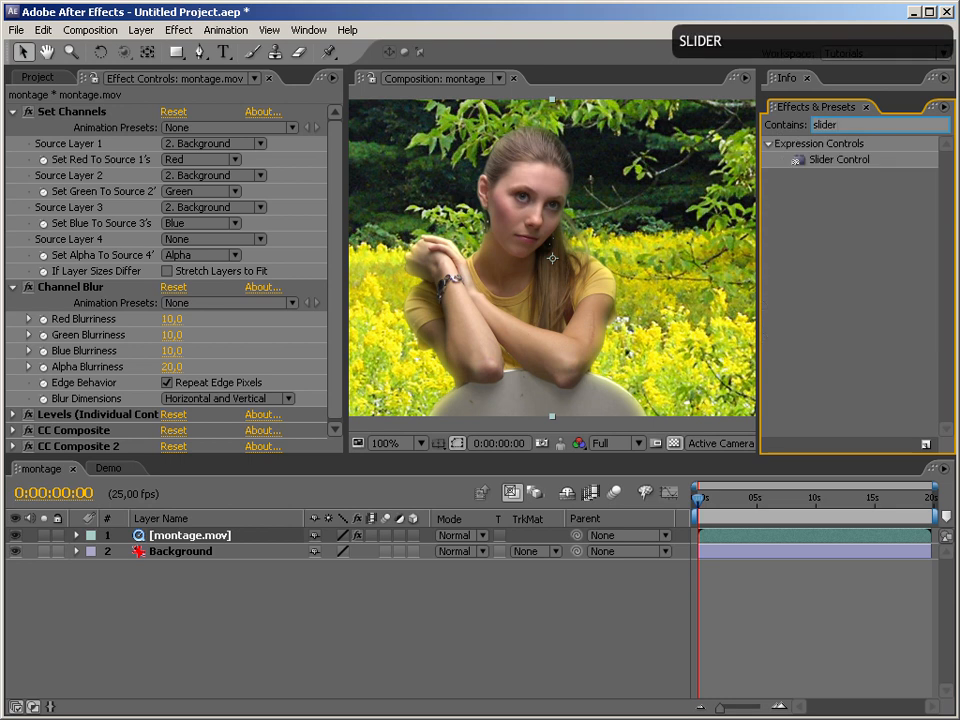
drag(829, 161, 185, 112)
key(ctrl+d)
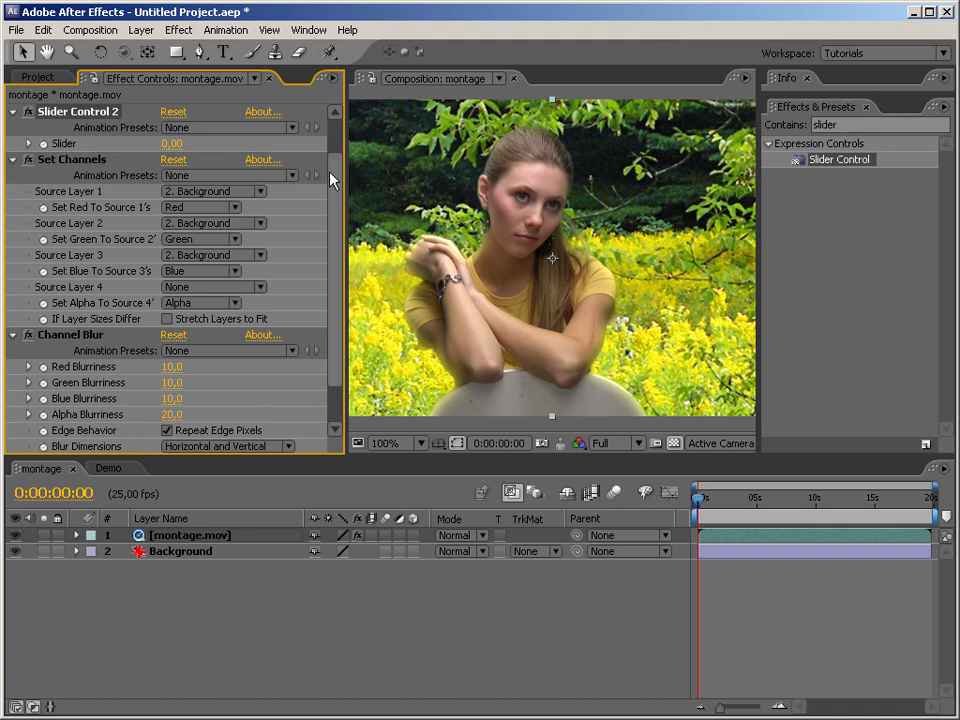
Rename the first slider effect Wrap Width and the second one BG Blur
drag(333, 179, 336, 121)
click(82, 113)
key(Return)
text(Wrap Width)
key(Return)
click(77, 162)
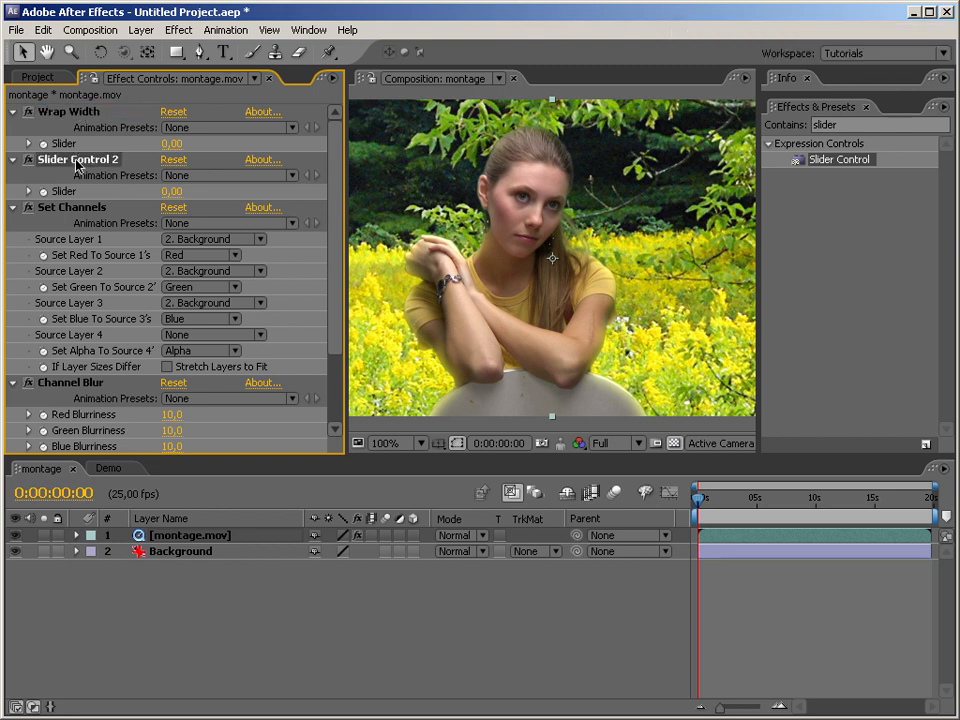
key(Return)
text(BG)
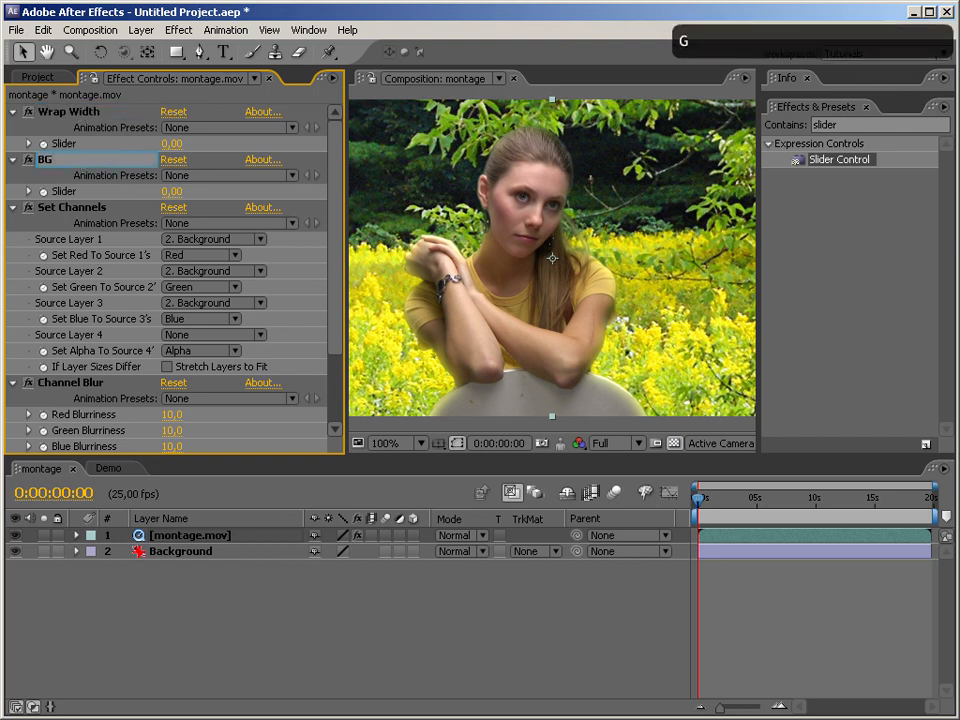
text( Blur)
key(Return)
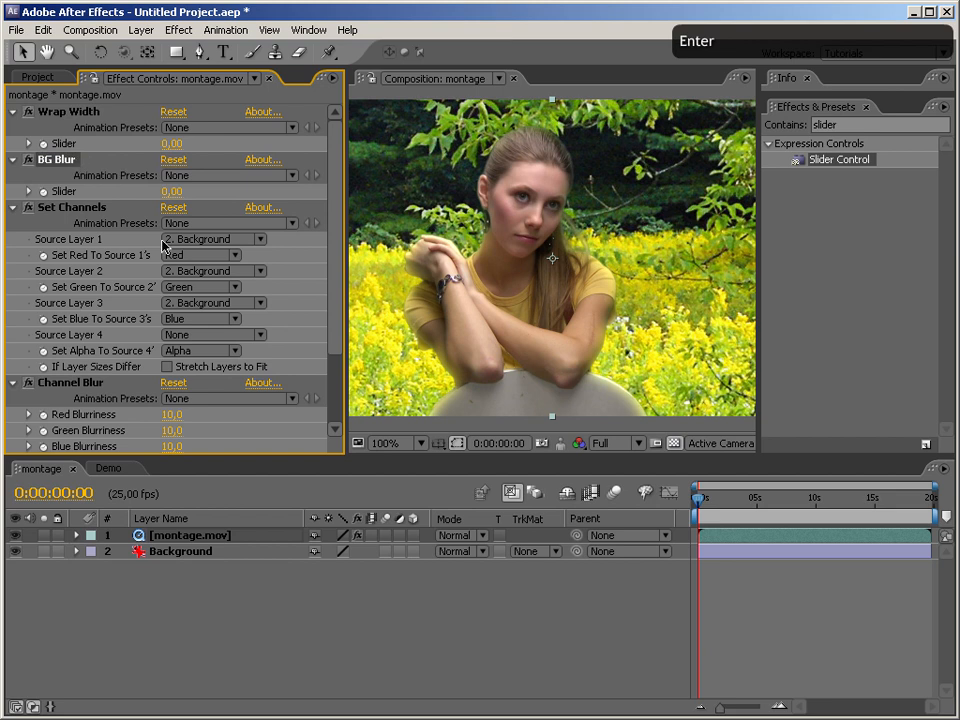
Link Channel Blur's Red, Green and Blue Blurriness to the BG Blur slider with the expression effect("BG Blur")("Slider")
scroll(336, 268, down, 2)
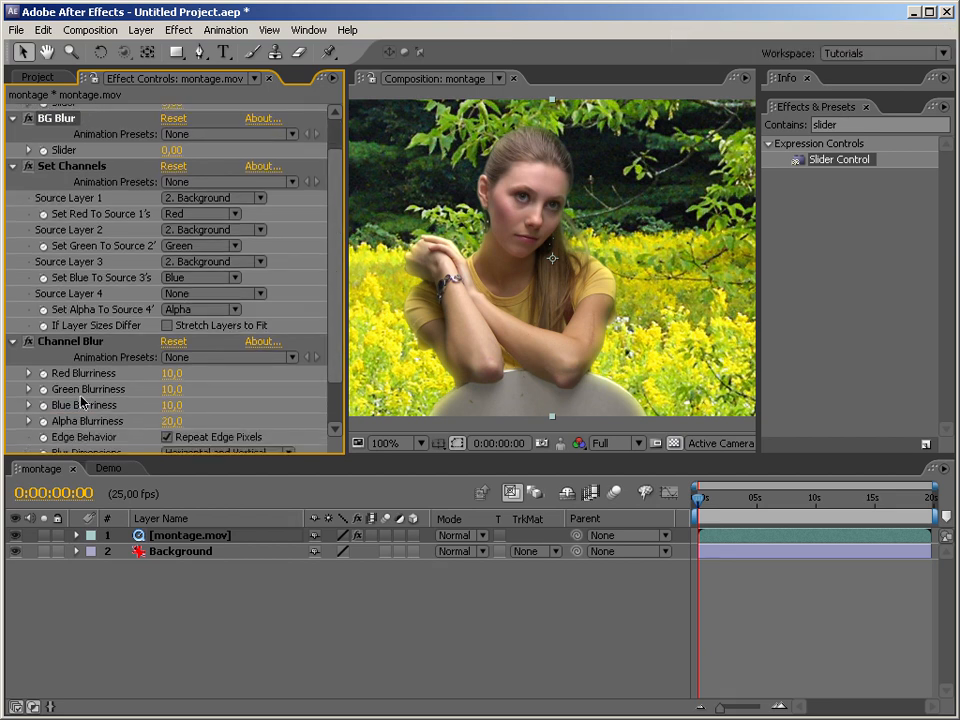
alt+click(43, 373)
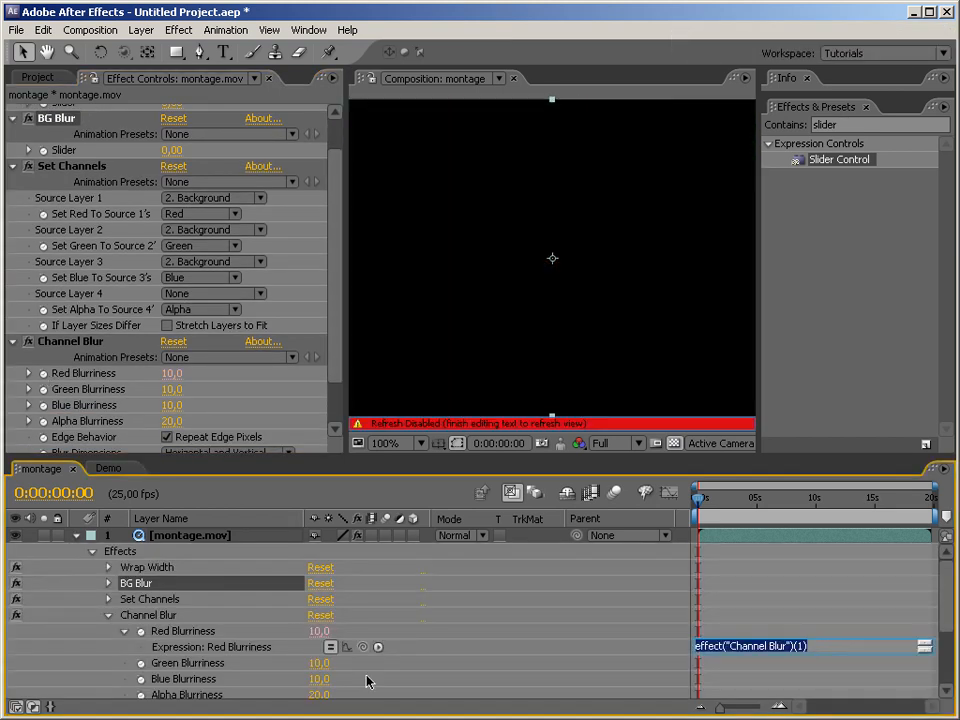
drag(362, 647, 105, 158)
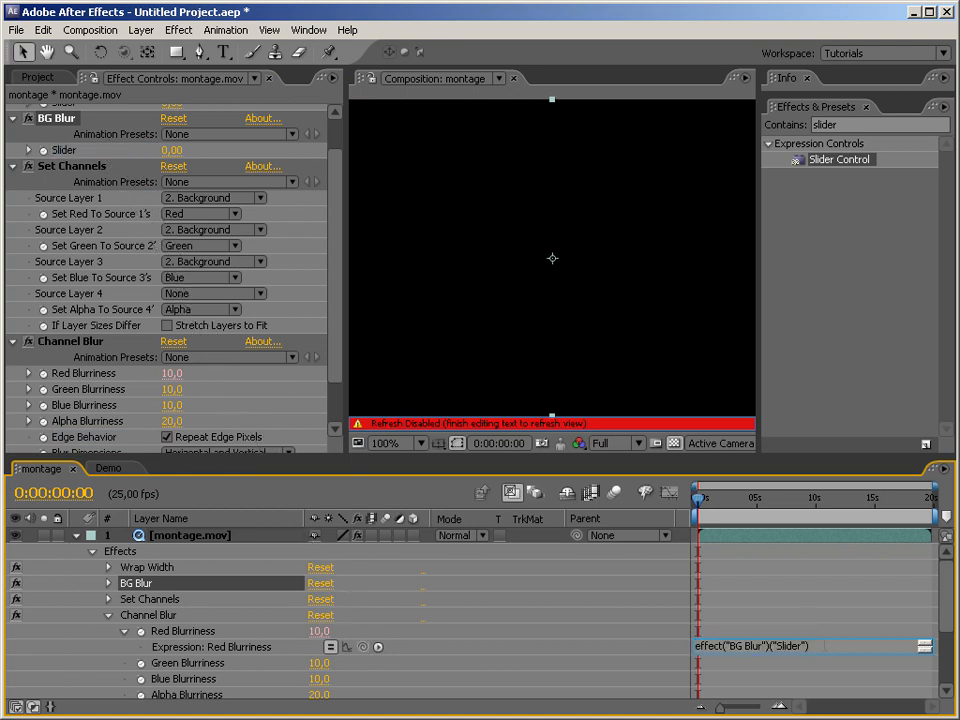
key(ctrl+a)
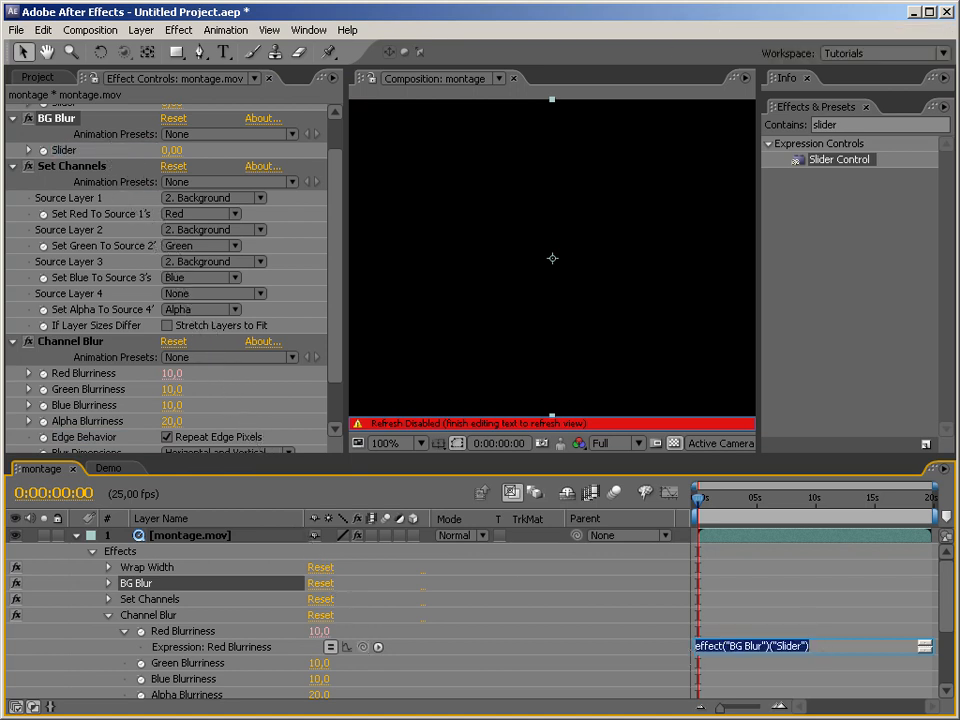
key(ctrl+c)
alt+click(141, 663)
key(ctrl+v)
key(Return)
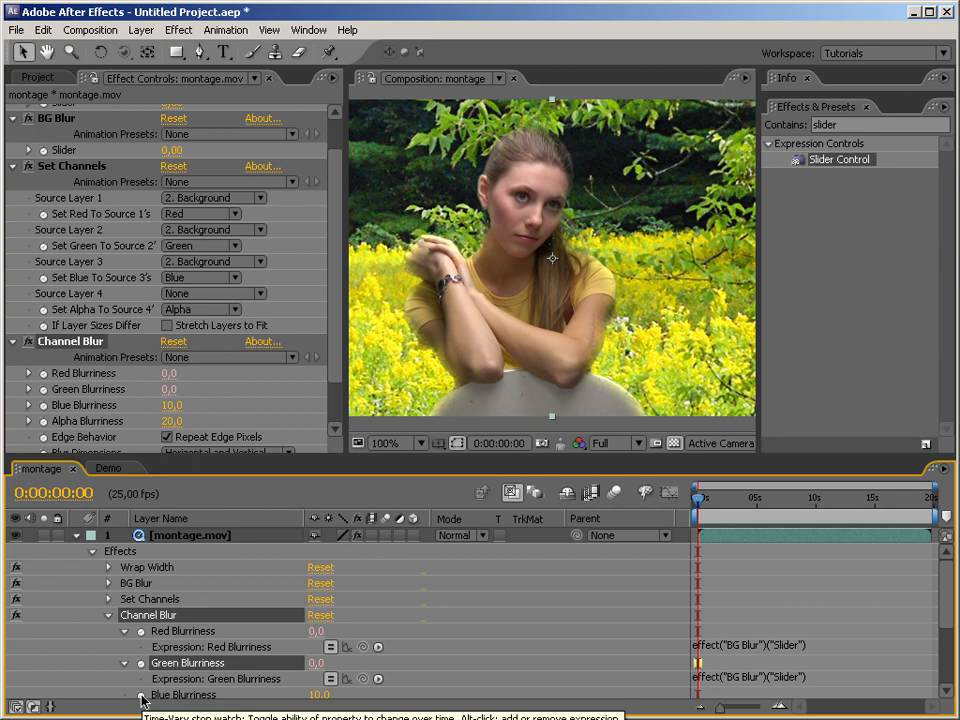
alt+click(138, 697)
key(ctrl+v)
key(Return)
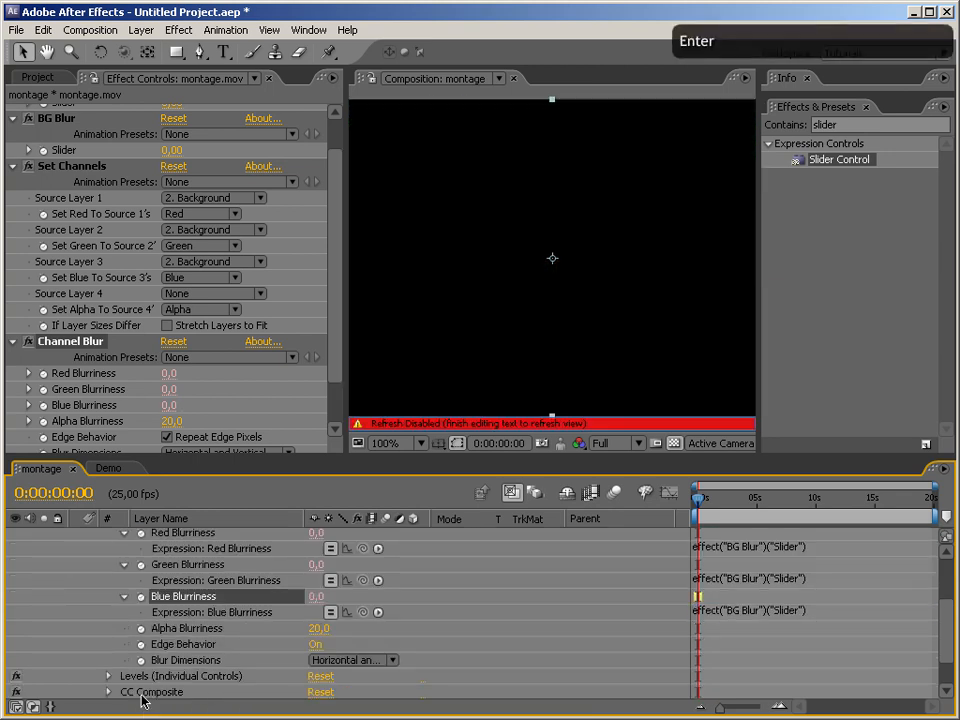
Link Channel Blur's Alpha Blurriness to the Wrap Width slider with an expression
alt+click(141, 628)
mouse_move(362, 644)
mouse_down()
mouse_move(74, 93)
mouse_move(95, 110)
mouse_move(90, 146)
mouse_move(81, 145)
mouse_up()
key(Return)
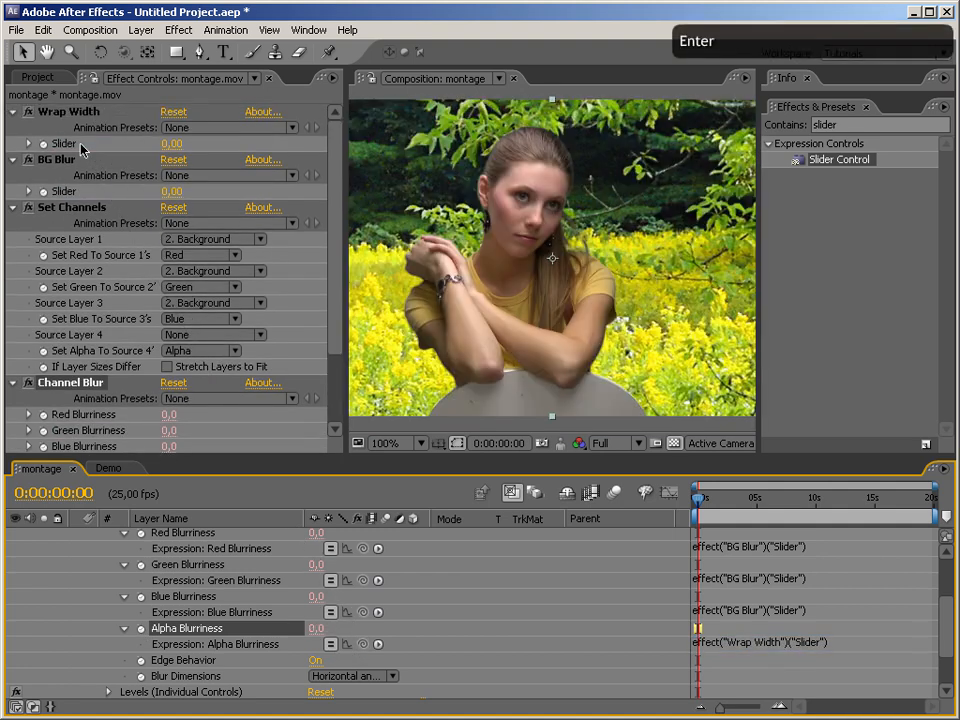
Set the Wrap Width slider to 20 and the BG Blur slider to 10
click(172, 143)
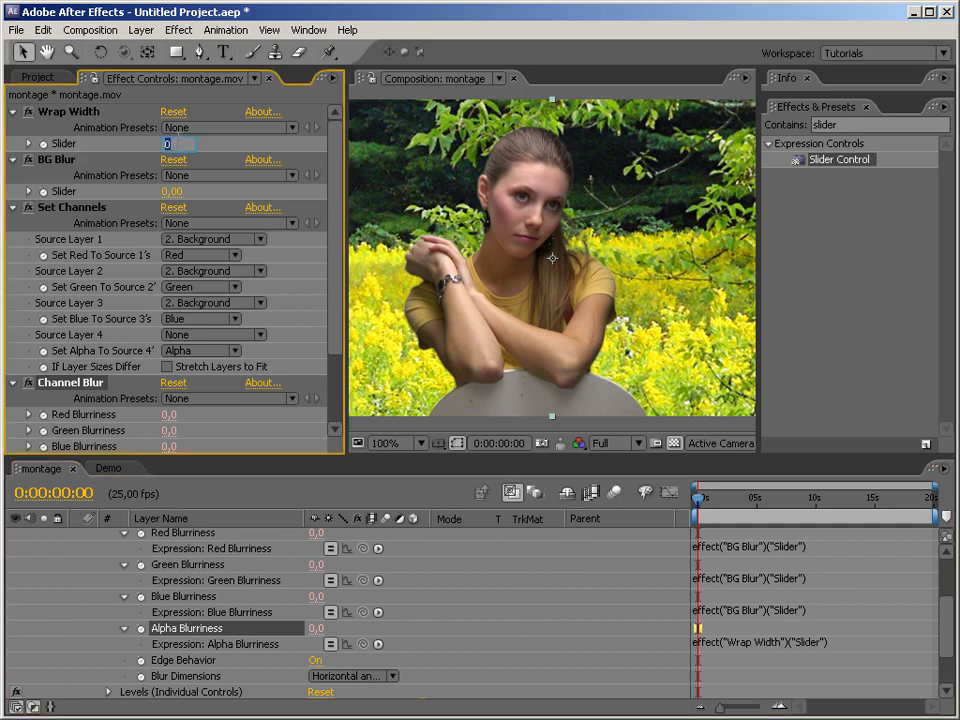
text(20)
key(Return)
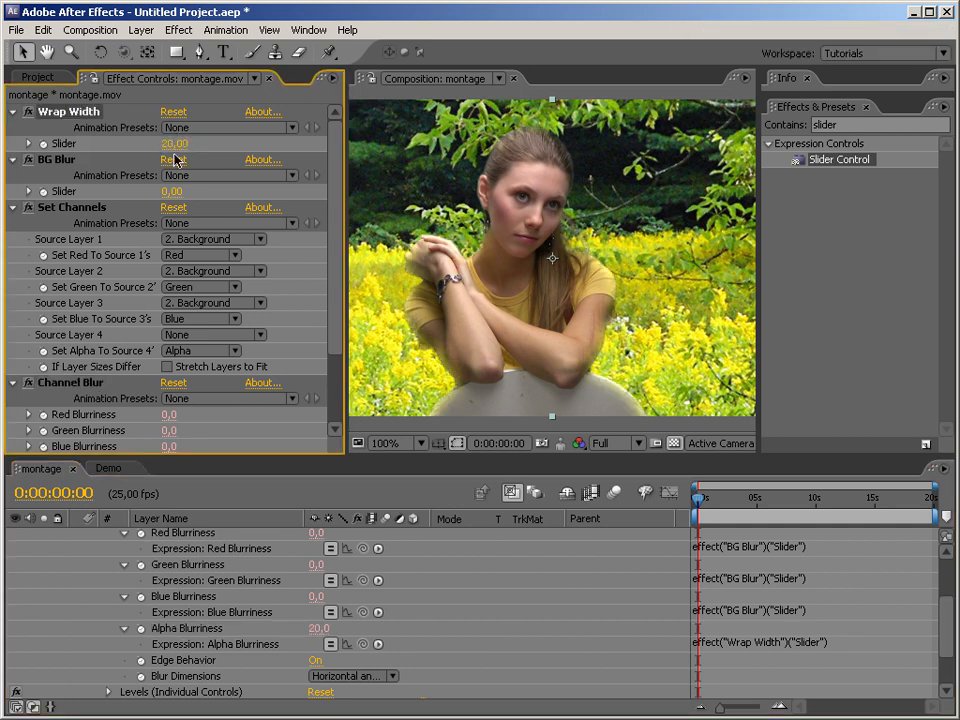
click(174, 191)
text(10)
key(Return)
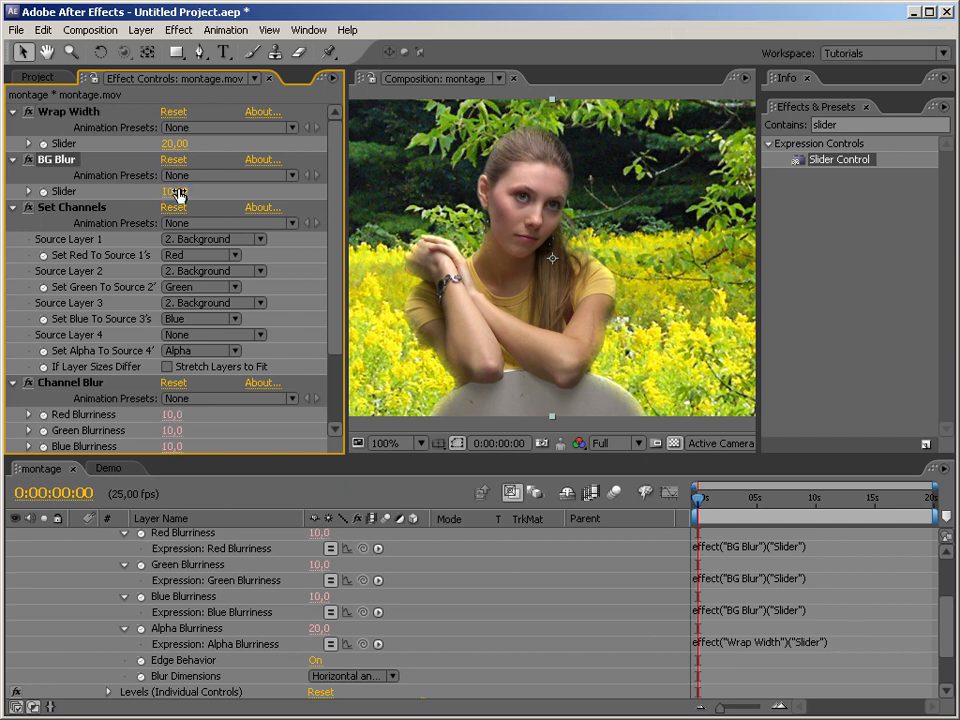
Collapse the settings of Wrap Width, BG Blur, Set Channels and Channel Blur
click(13, 111)
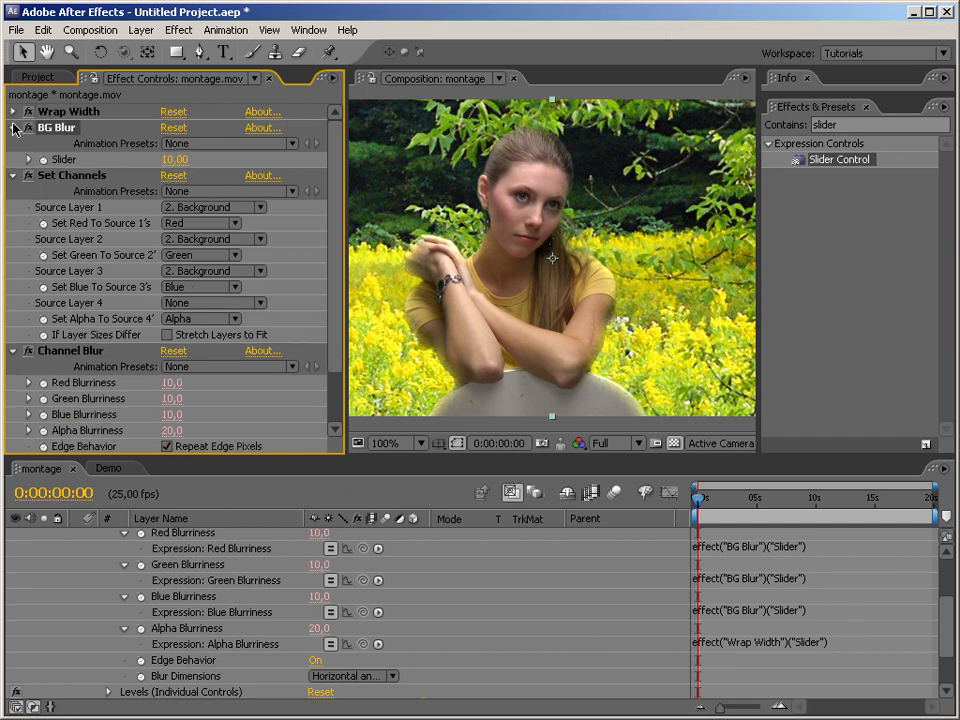
click(13, 127)
click(13, 143)
click(13, 159)
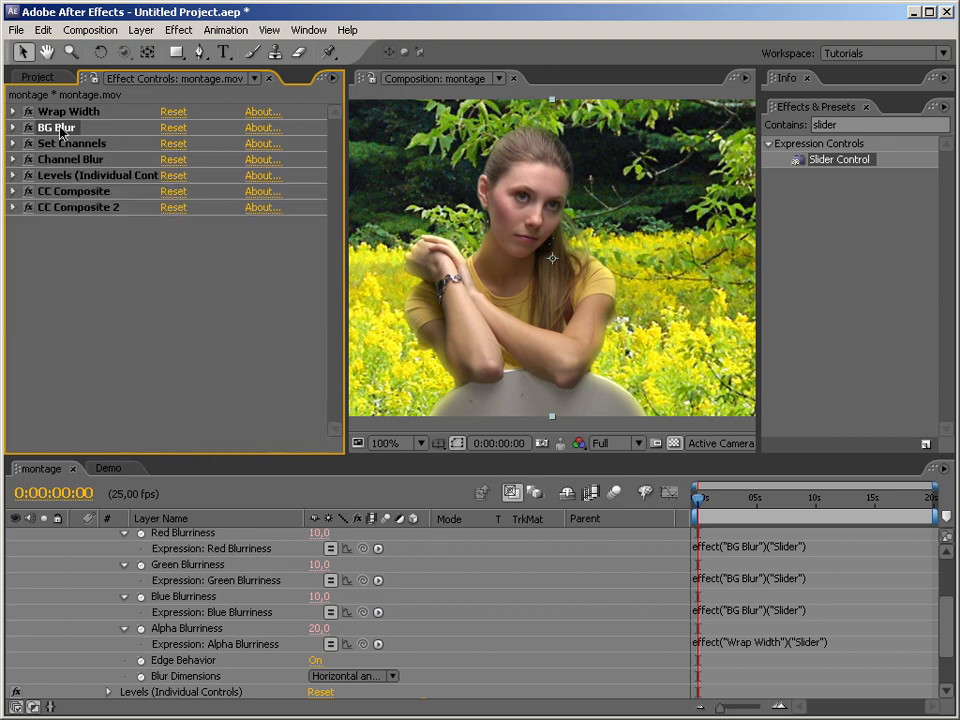
click(61, 112)
shift+click(66, 207)
drag(49, 124, 780, 256)
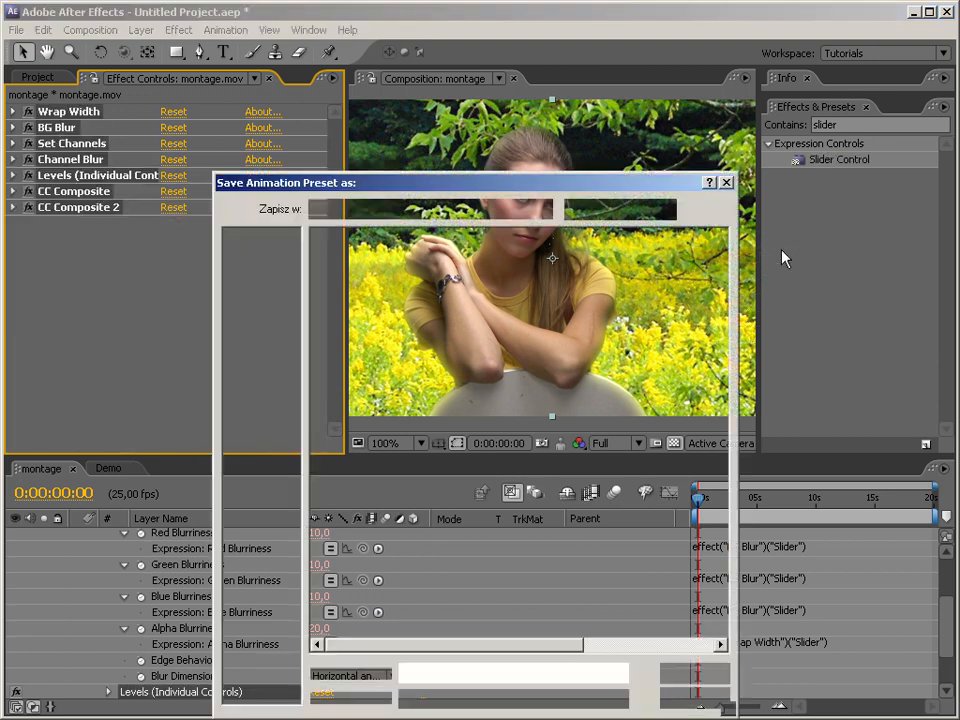
click(729, 185)
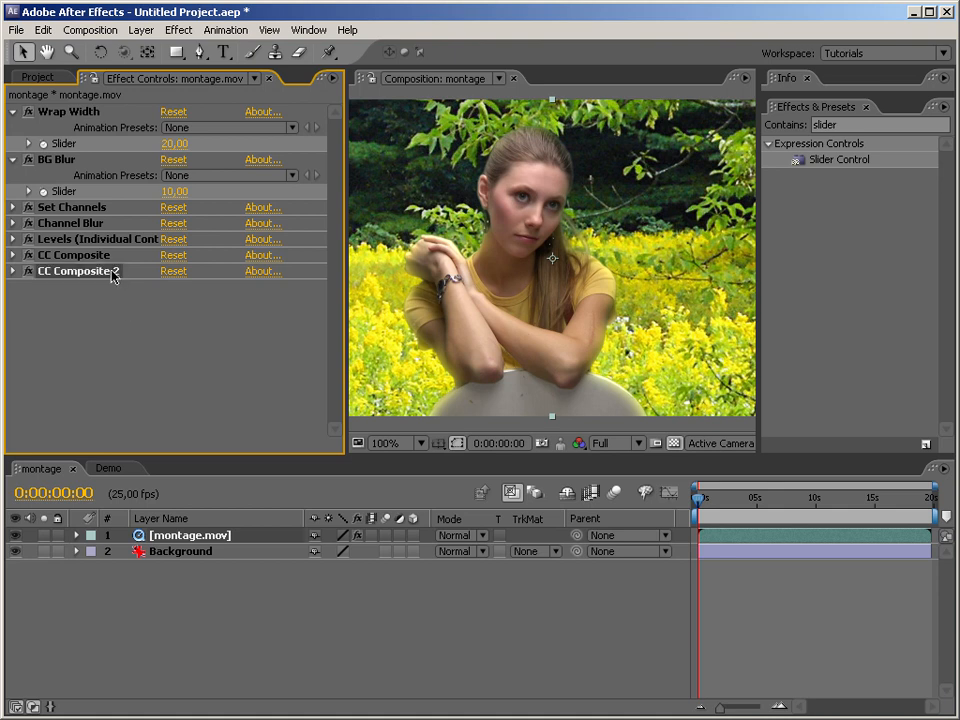
Delete all effects from montage.mov and clear the effects search
key(ctrl+a)
key(Delete)
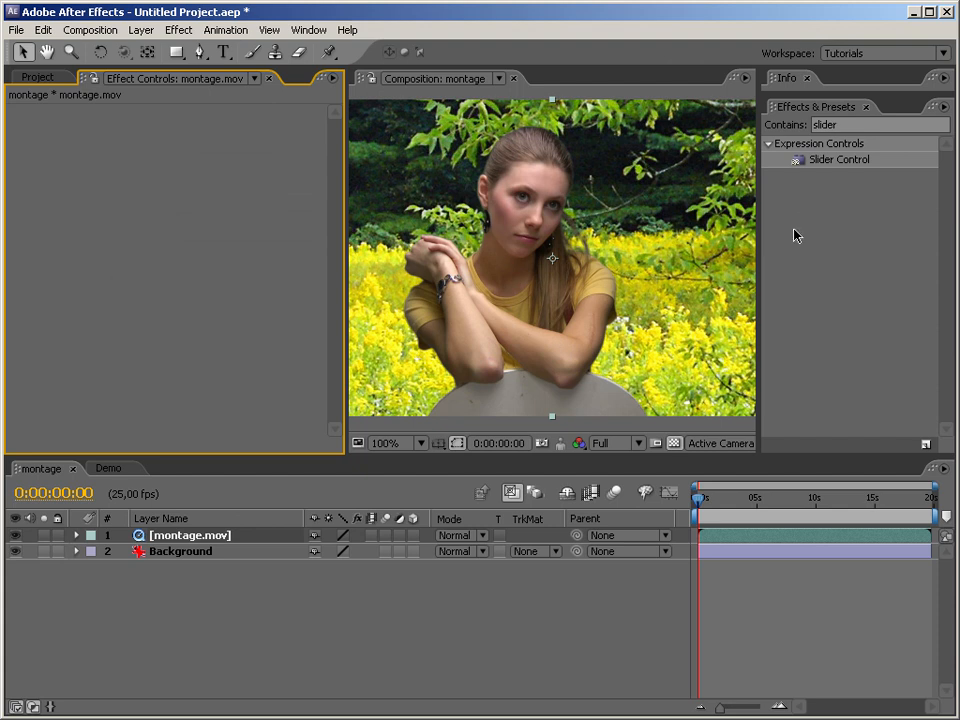
click(842, 126)
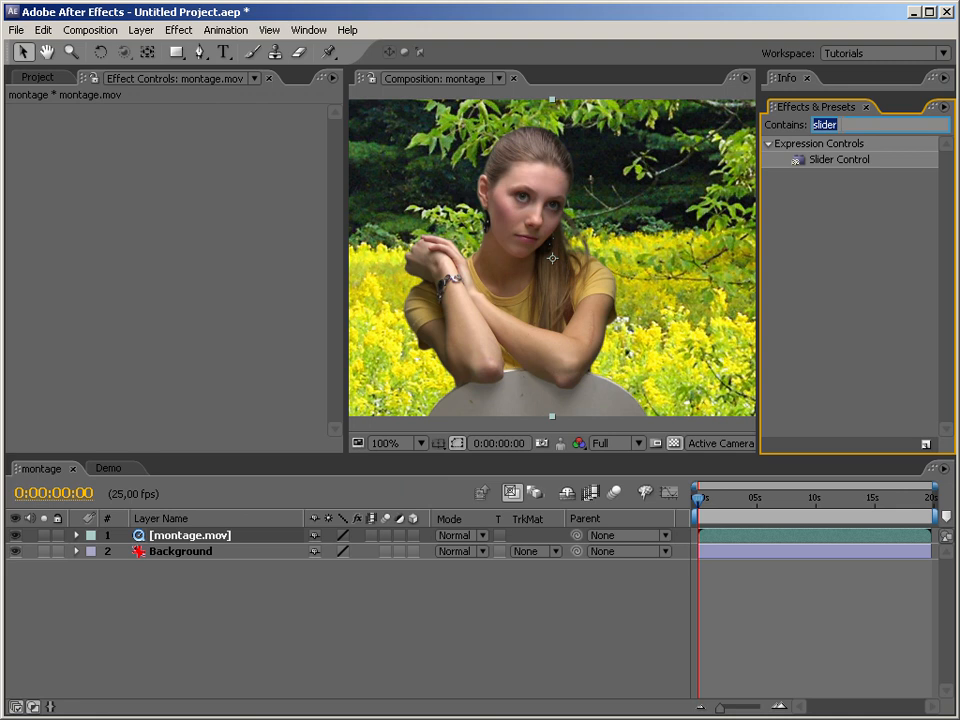
key(BackSpace)
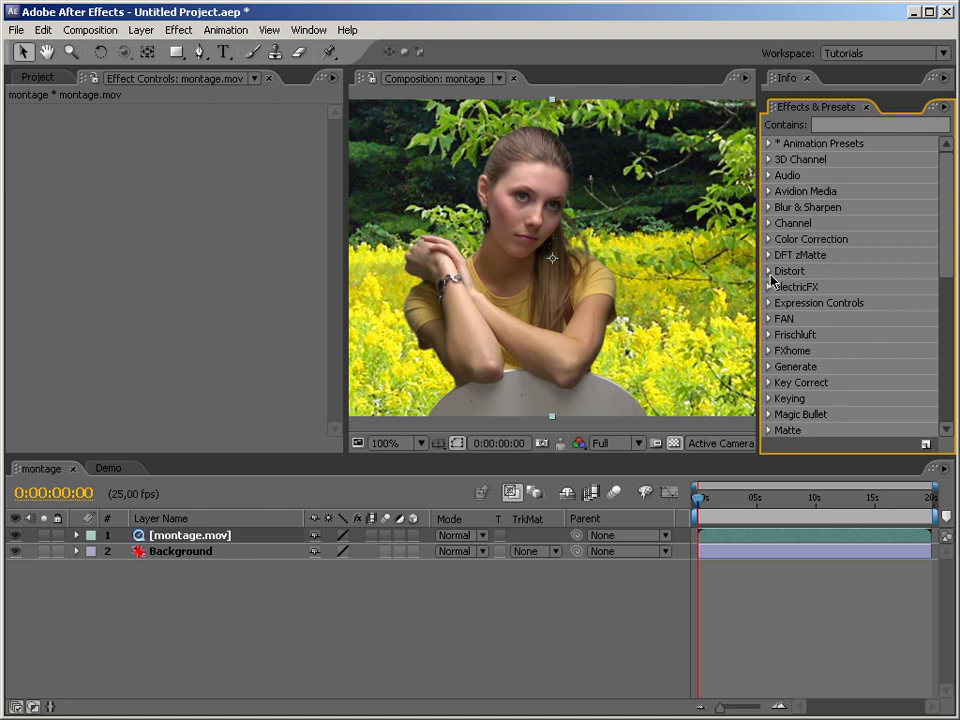
Open the Demo composition in a wider viewer and compare no_wrap.jpg with self_wrap.jpg by toggling the top layer's visibility
click(118, 470)
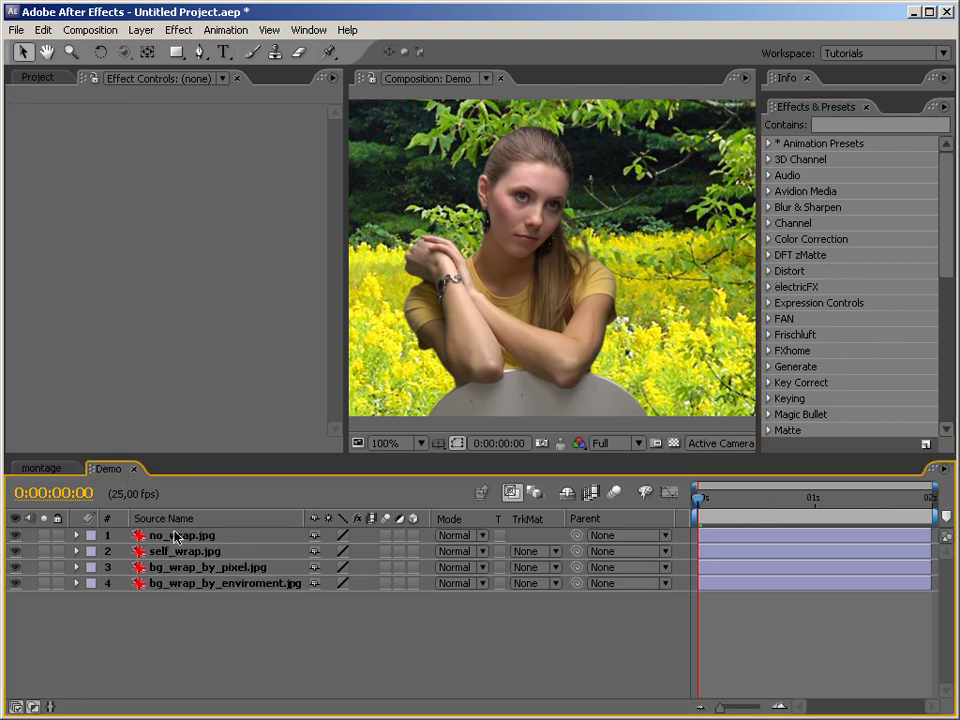
drag(347, 364, 111, 364)
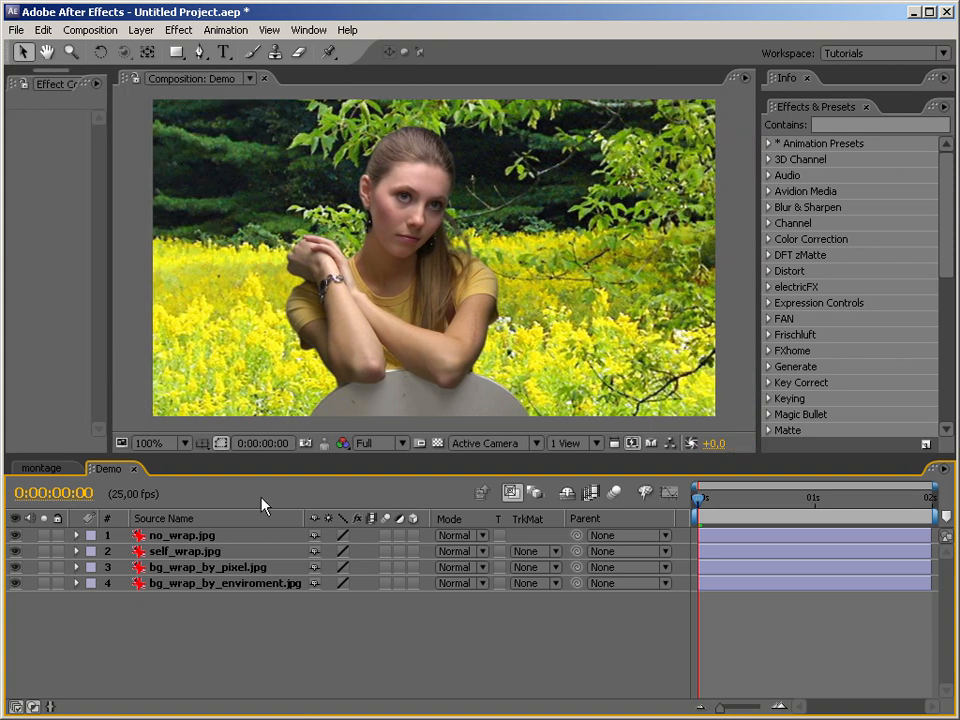
click(14, 536)
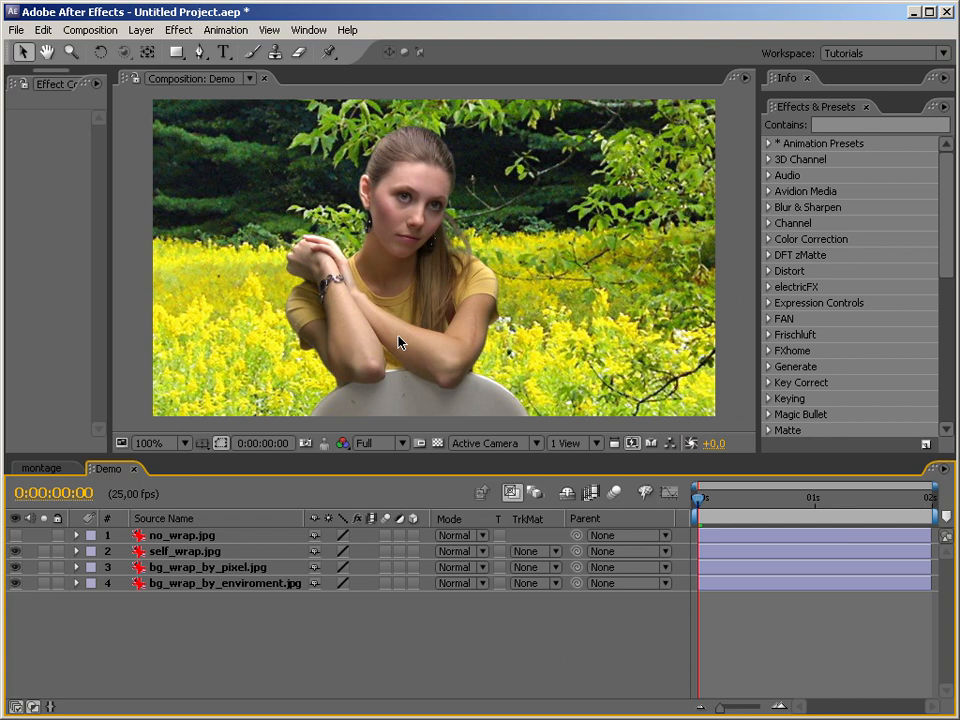
click(15, 538)
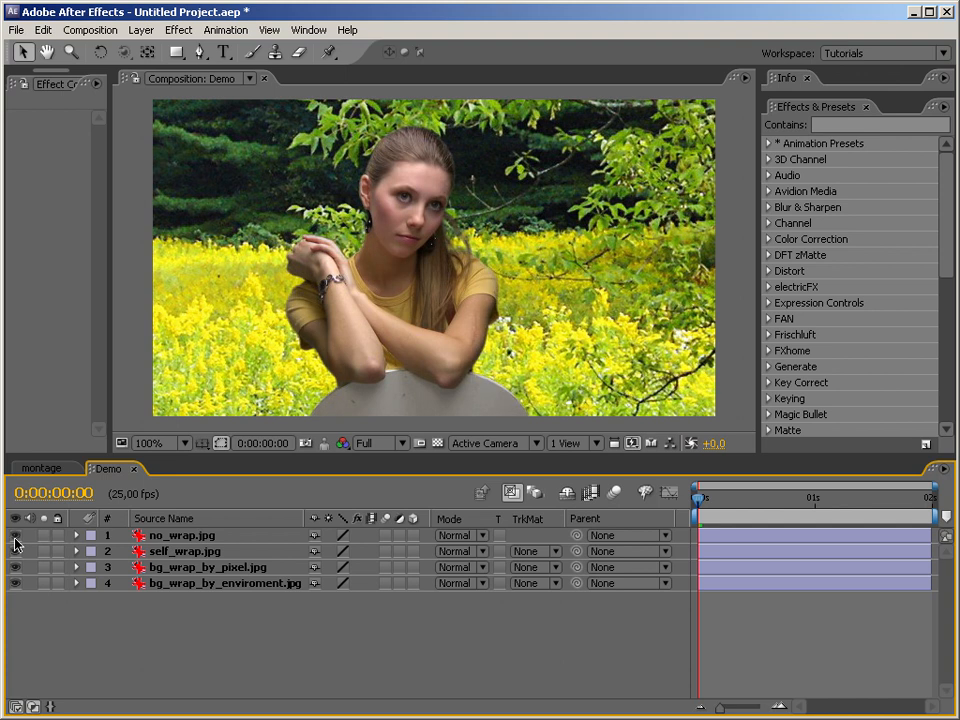
click(15, 537)
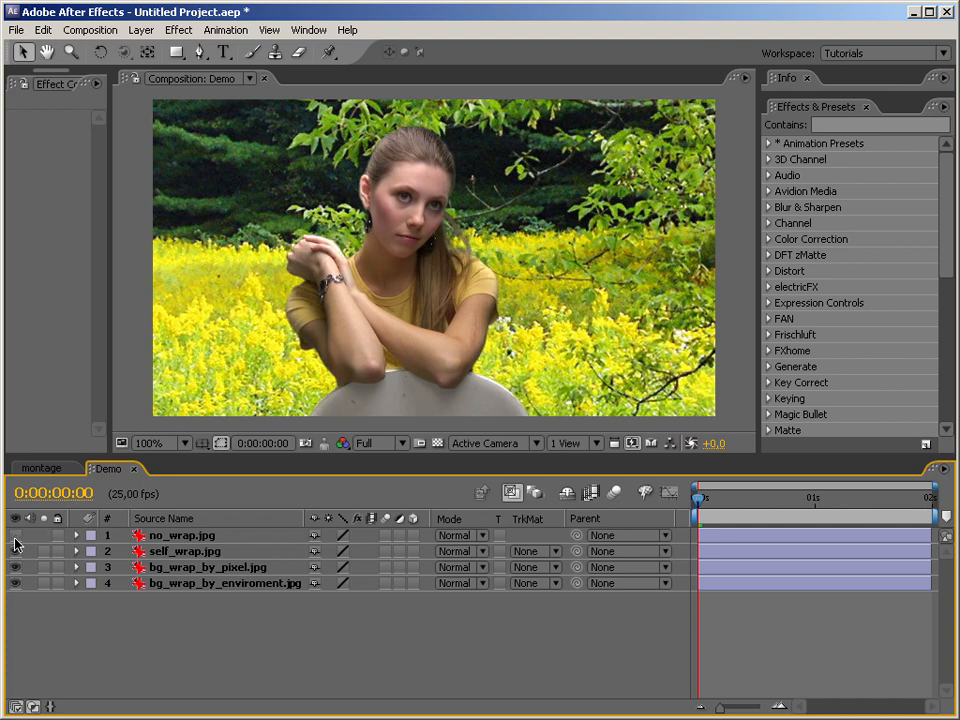
click(15, 537)
click(15, 537)
Compare the self_wrap, bg_wrap_by_pixel and bg_wrap_by_enviroment images in the Demo composition by toggling layer visibility
click(16, 550)
click(16, 537)
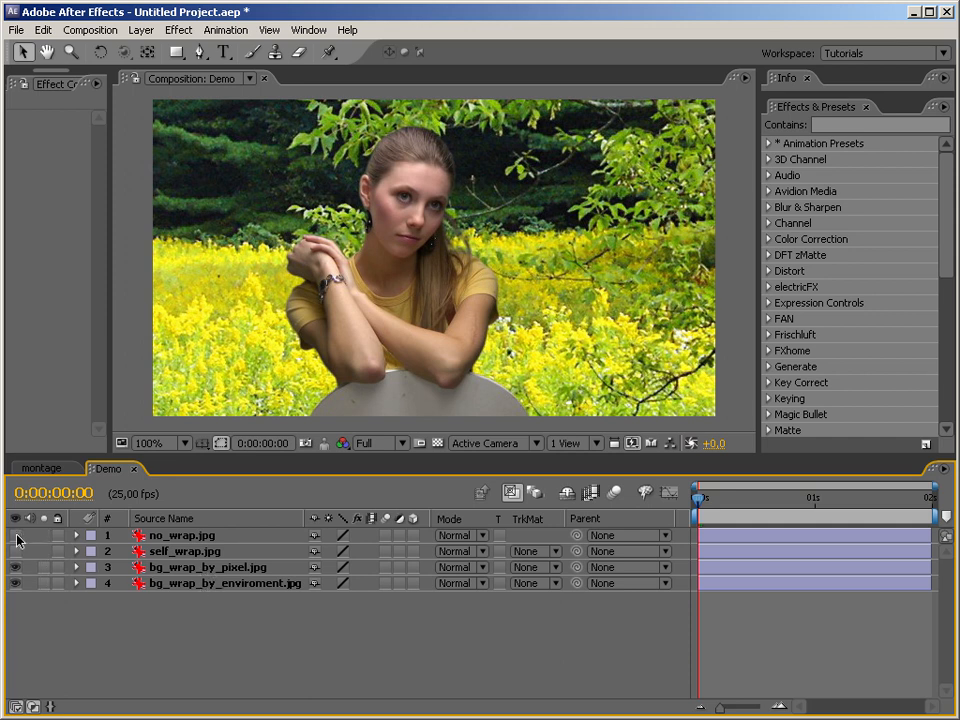
click(15, 535)
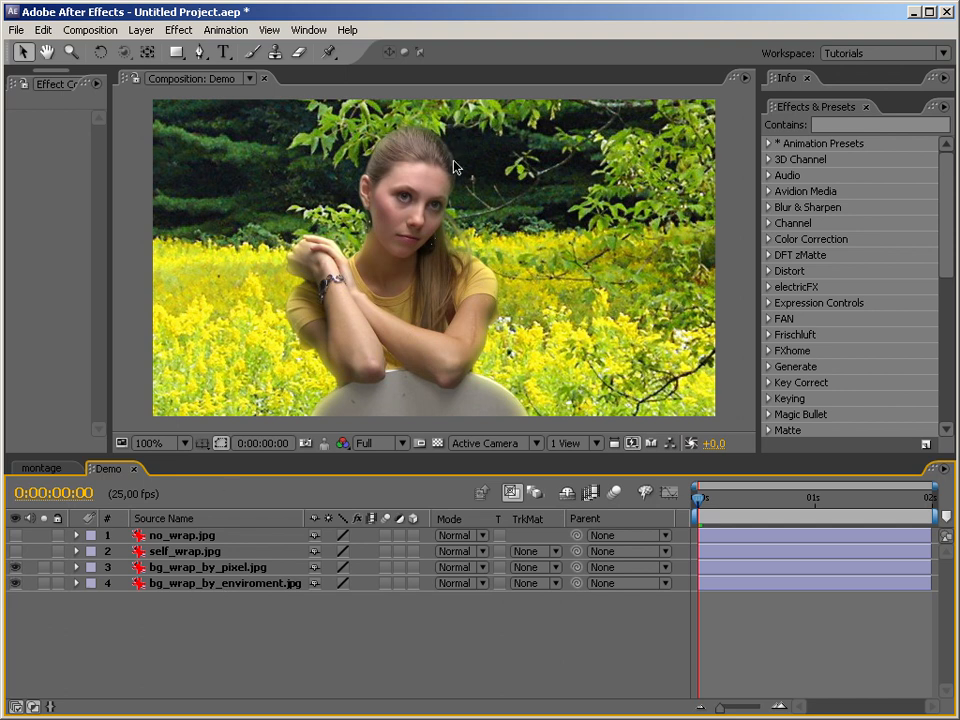
click(15, 583)
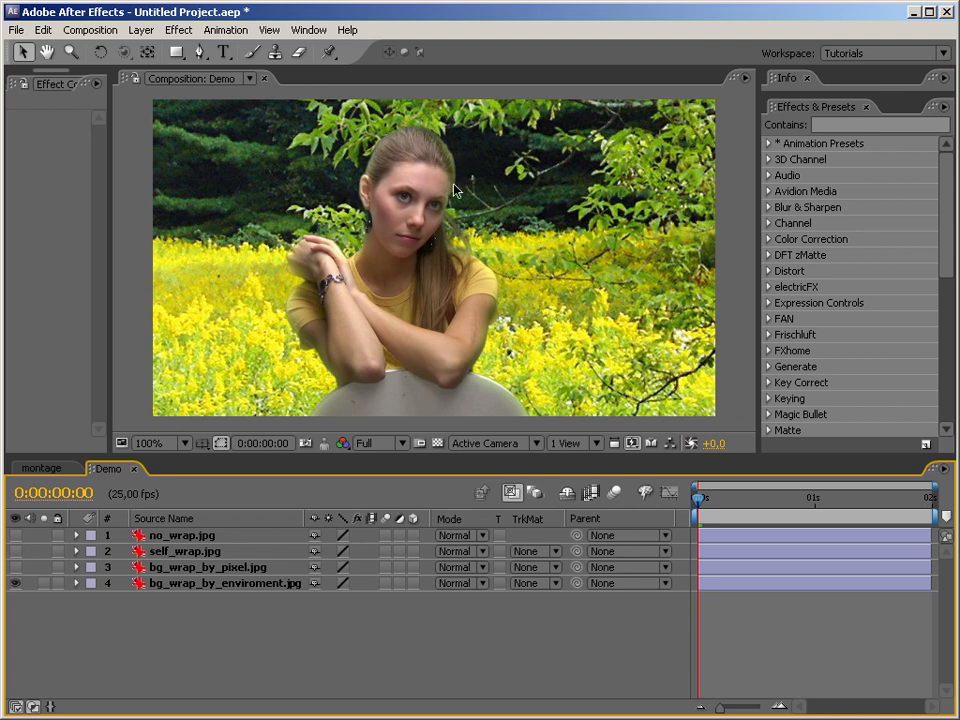
click(15, 567)
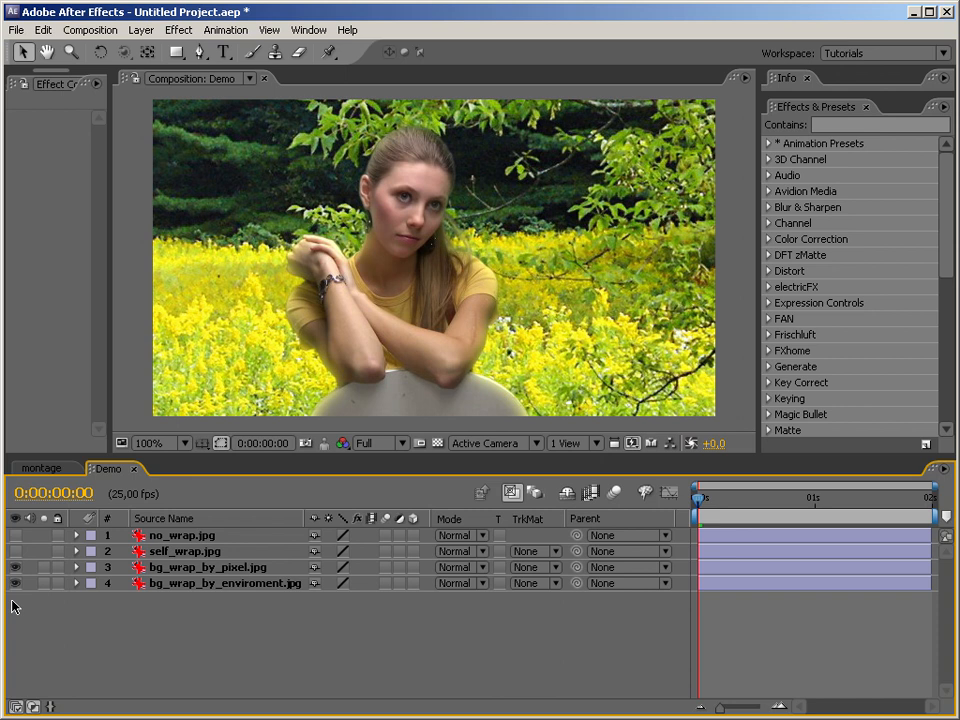
Apply the LightWrap preset to montage.mov in the montage composition and keep only the PS: LightWrap controls expanded
click(36, 467)
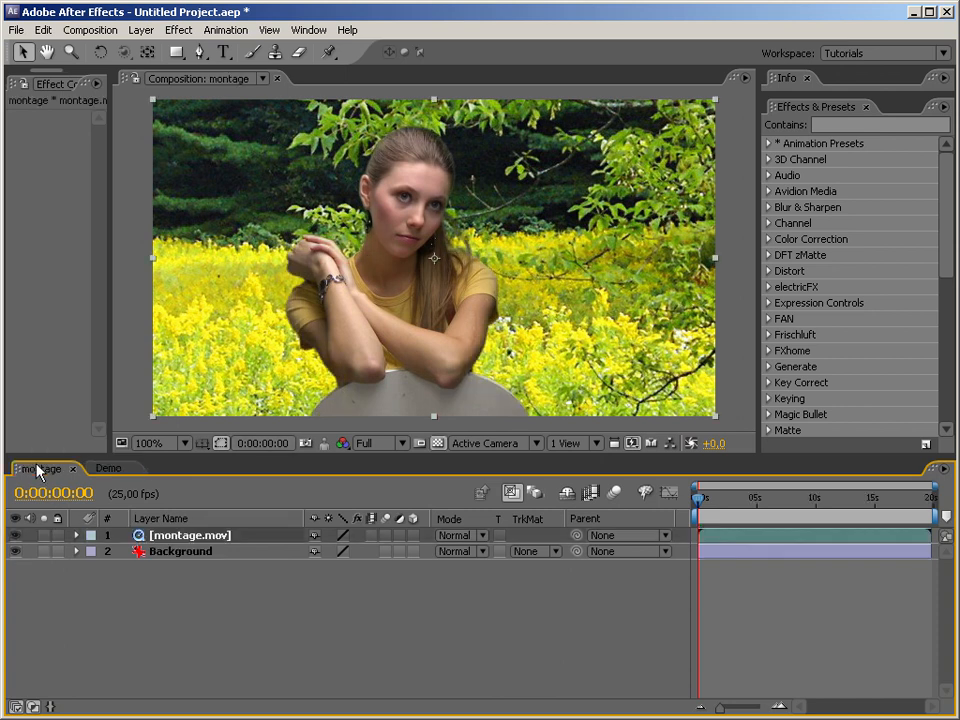
drag(109, 343, 277, 343)
click(831, 125)
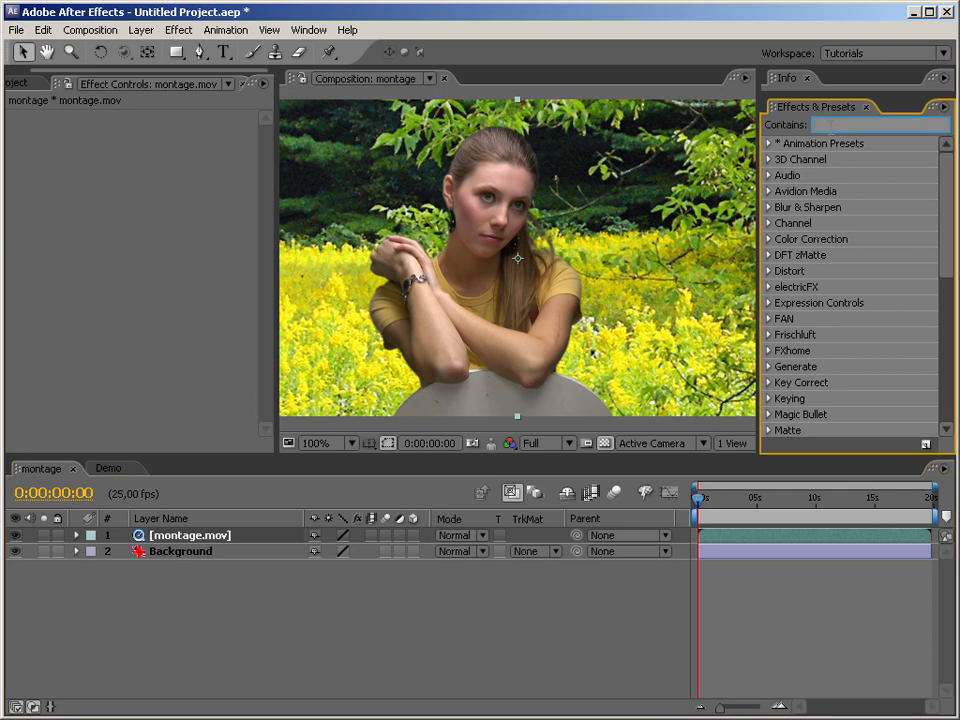
text(lightw)
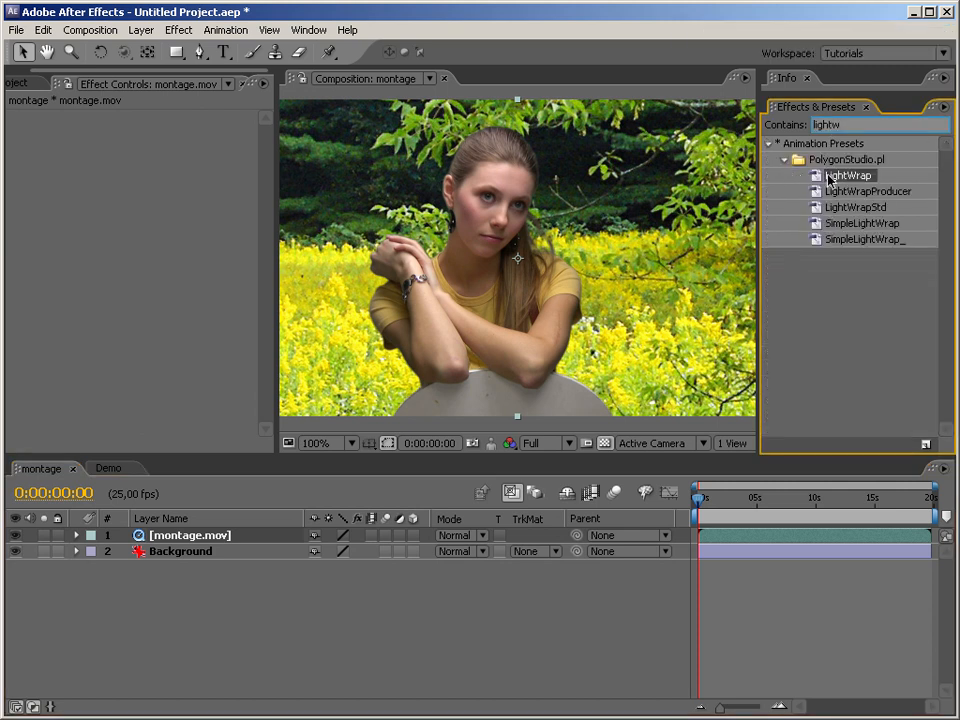
drag(842, 177, 501, 285)
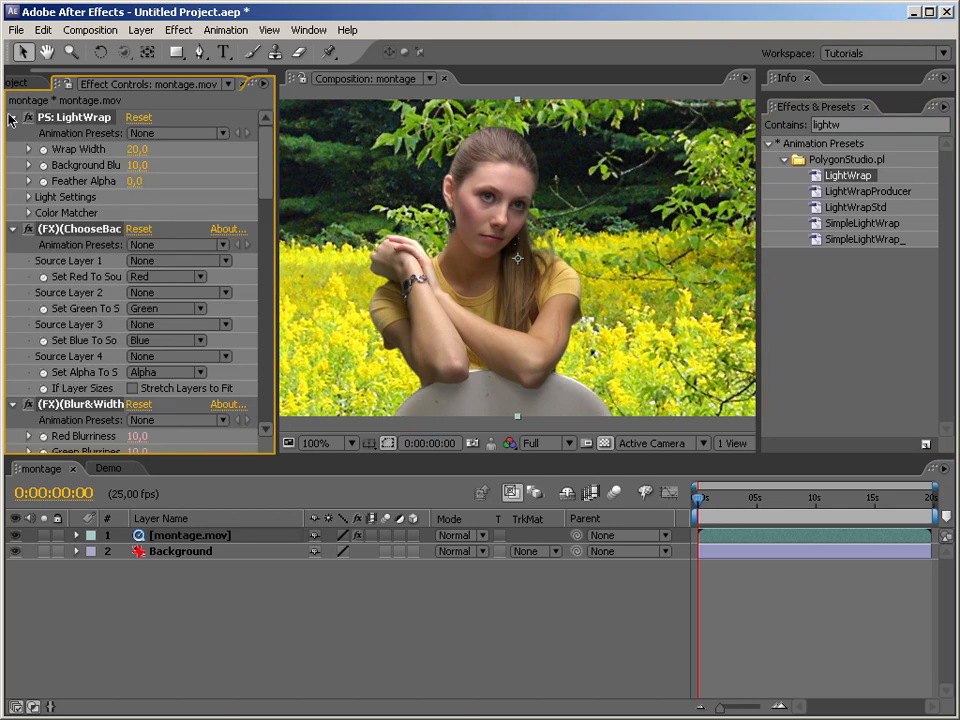
ctrl+click(13, 120)
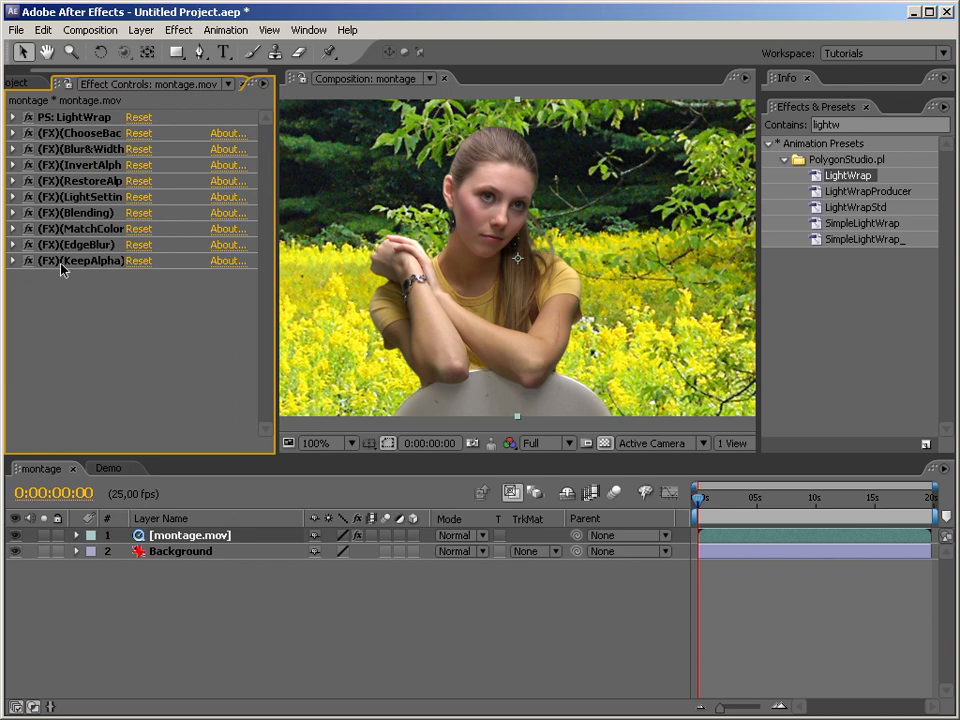
click(12, 118)
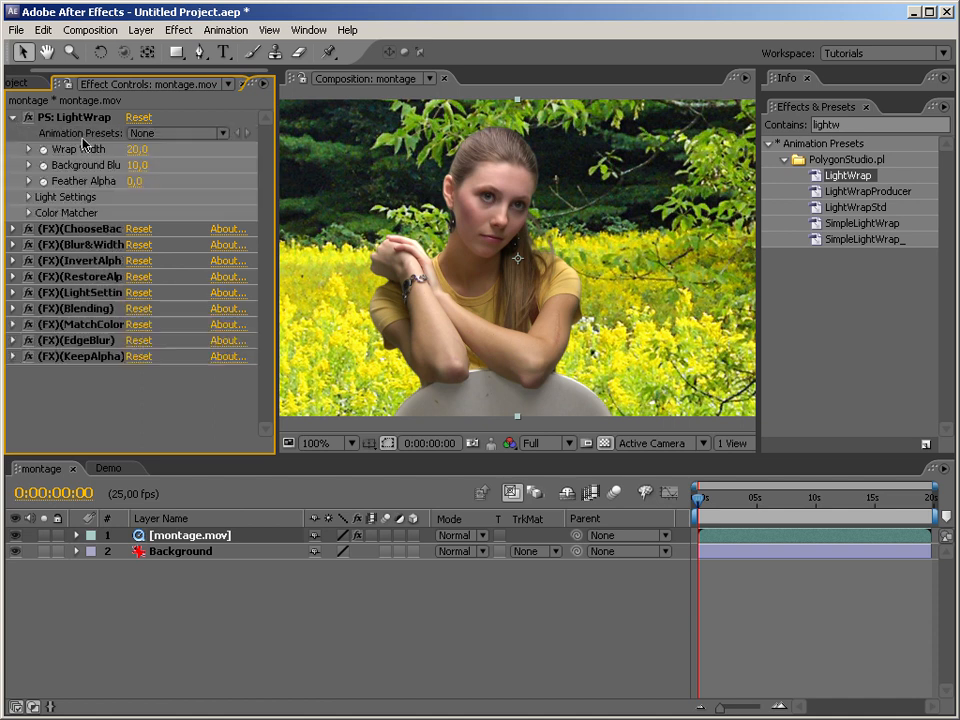
Set Source Layers 1, 2 and 3 of the ChooseBackground effect to the Background layer, then collapse the effect
click(13, 229)
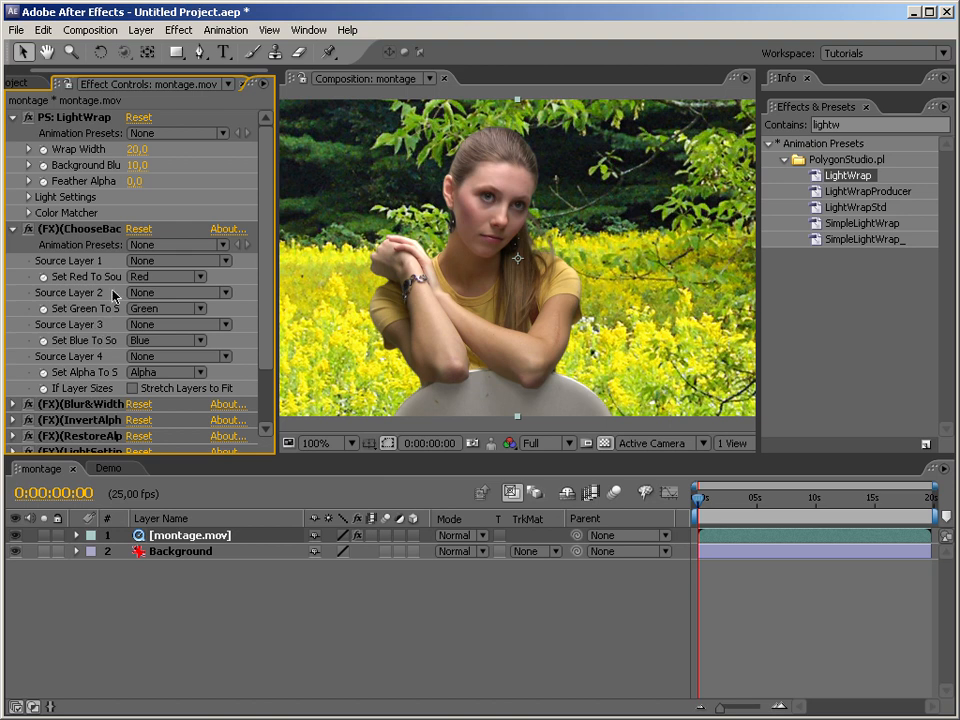
click(161, 262)
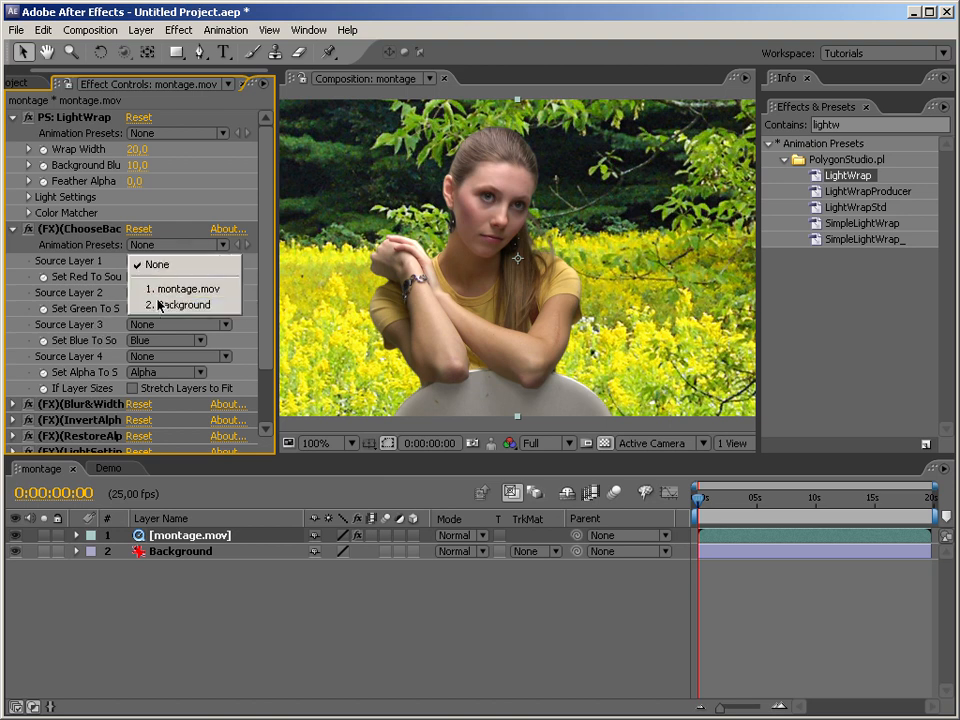
click(172, 304)
click(176, 293)
click(183, 338)
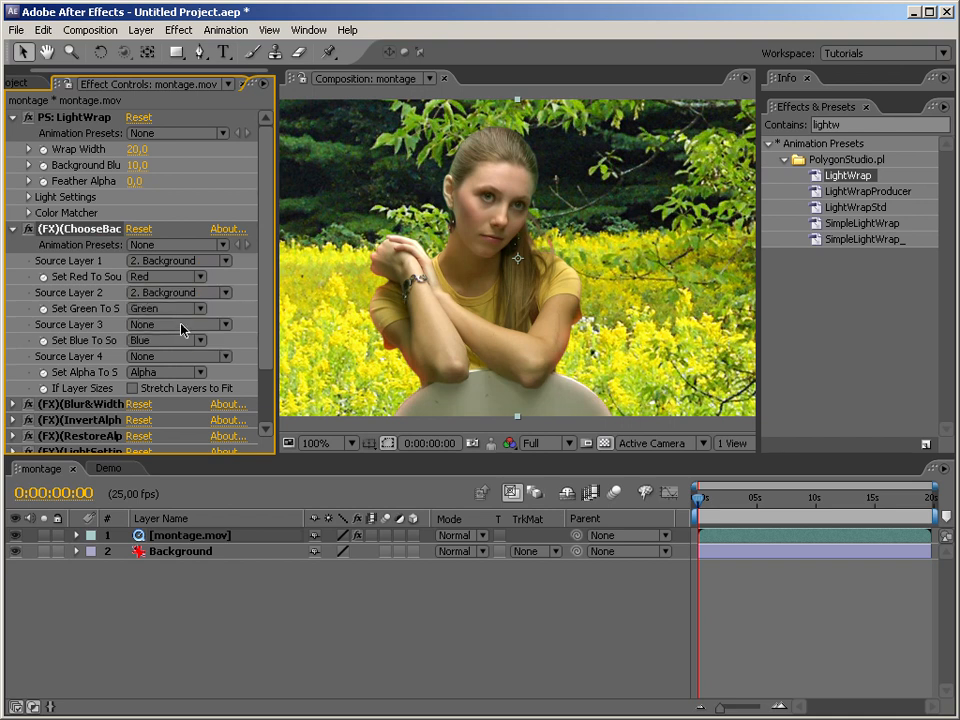
click(176, 325)
click(186, 368)
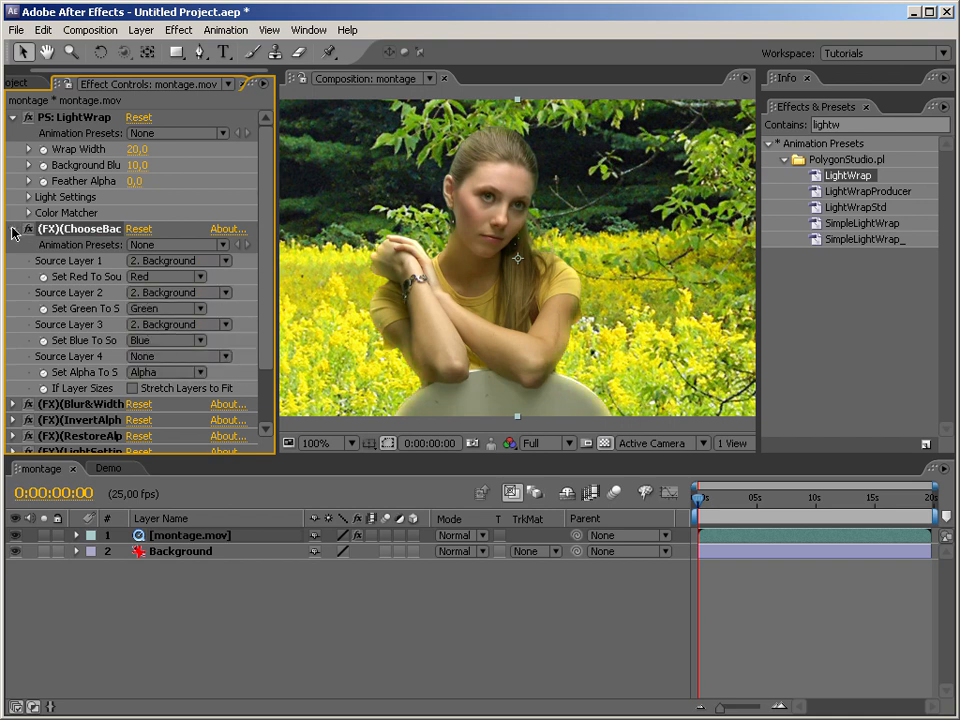
click(13, 229)
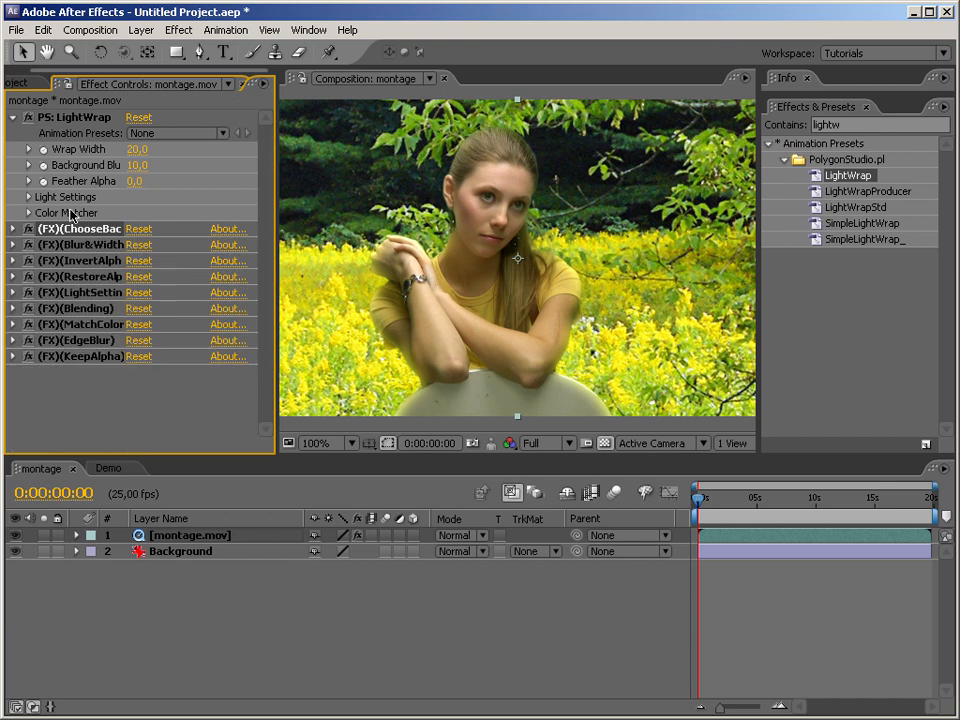
Set Feather Alpha in PS: LightWrap to 10
click(131, 182)
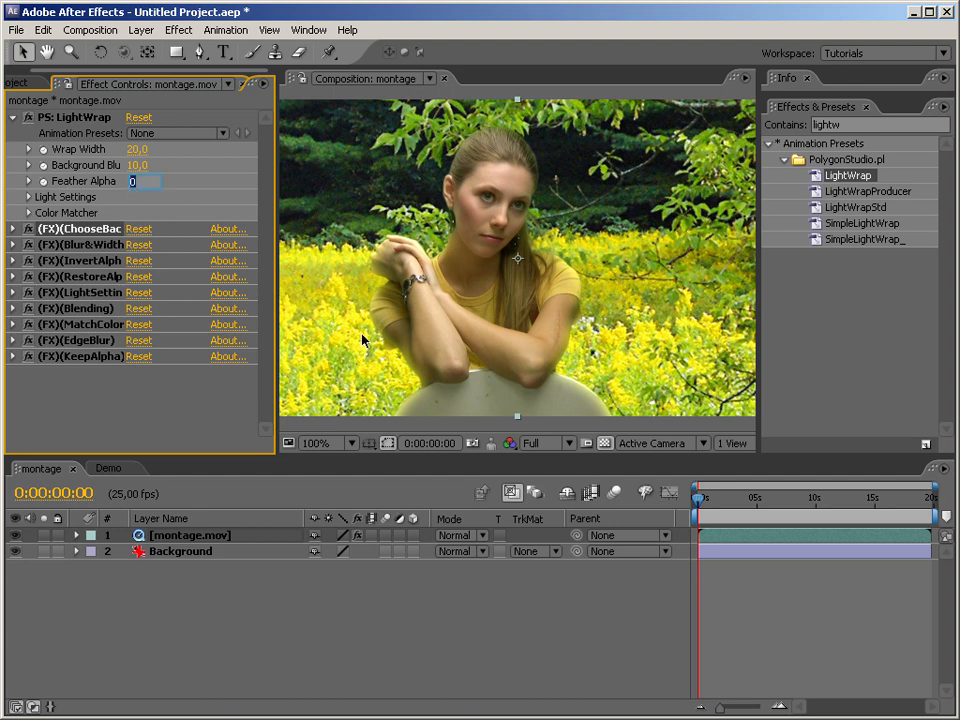
text(10)
key(Return)
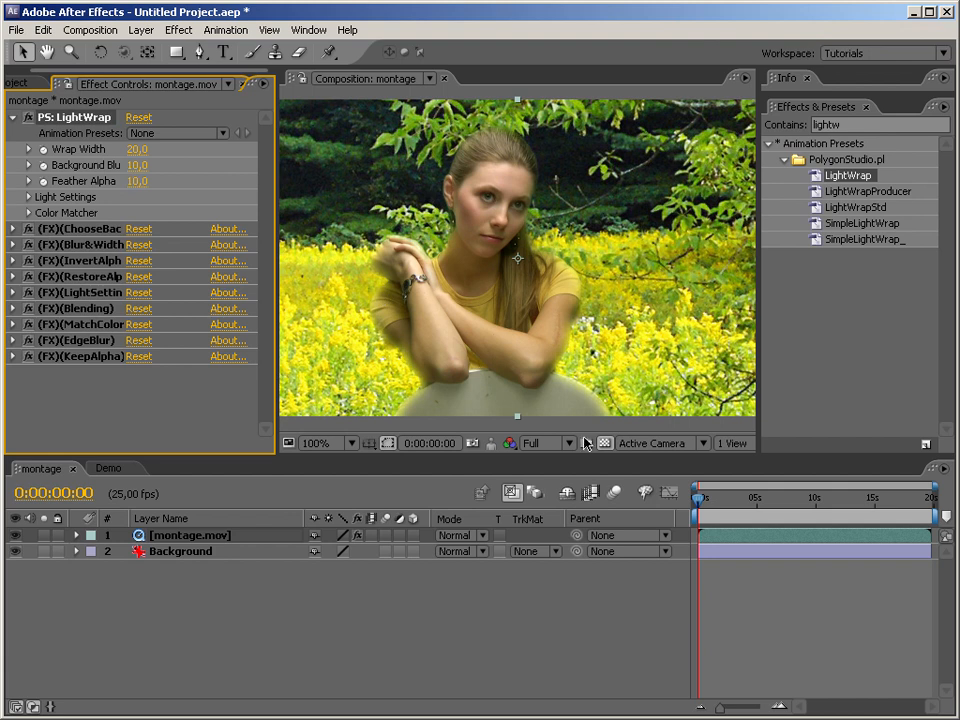
Turn off the transparency grid, hide the Background layer and compare the woman's edges with Feather Alpha at 0 and 10
click(604, 447)
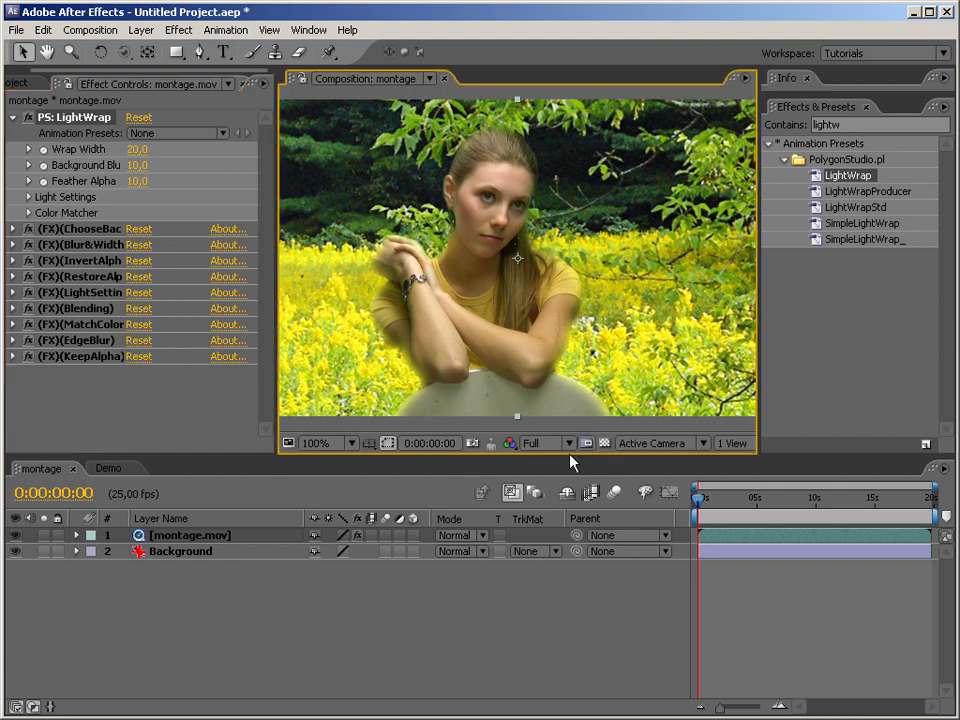
click(15, 551)
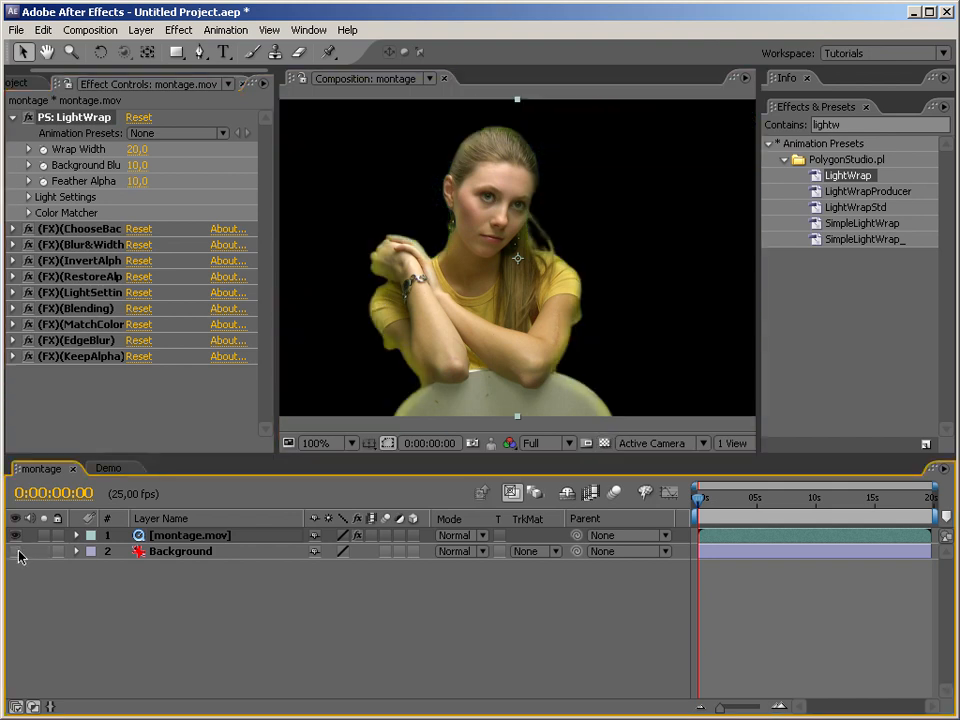
click(137, 181)
text(0)
key(Return)
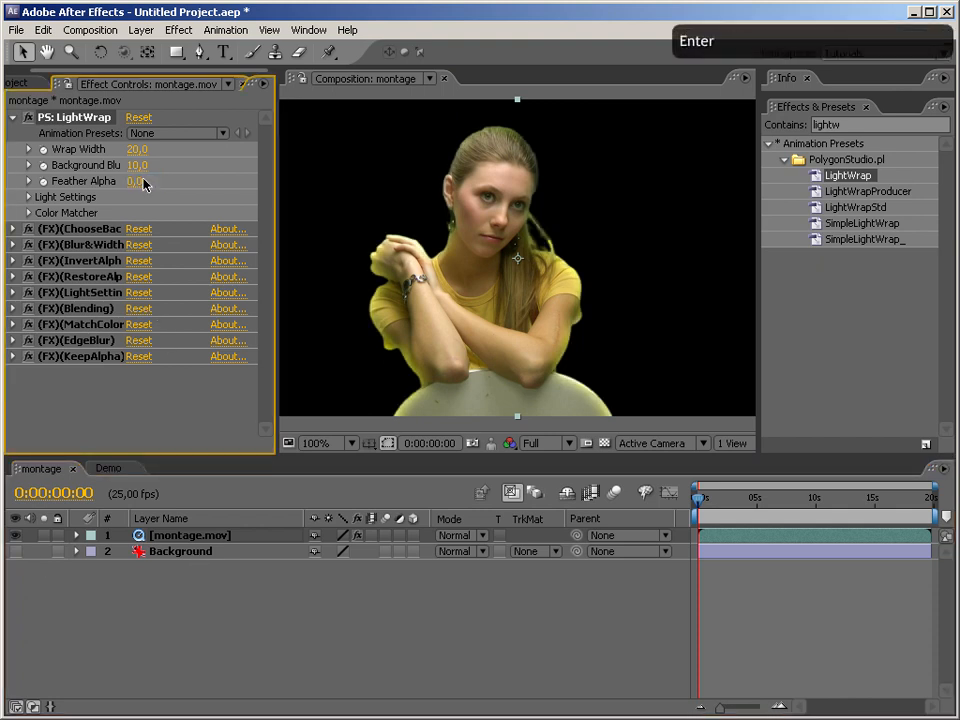
click(134, 181)
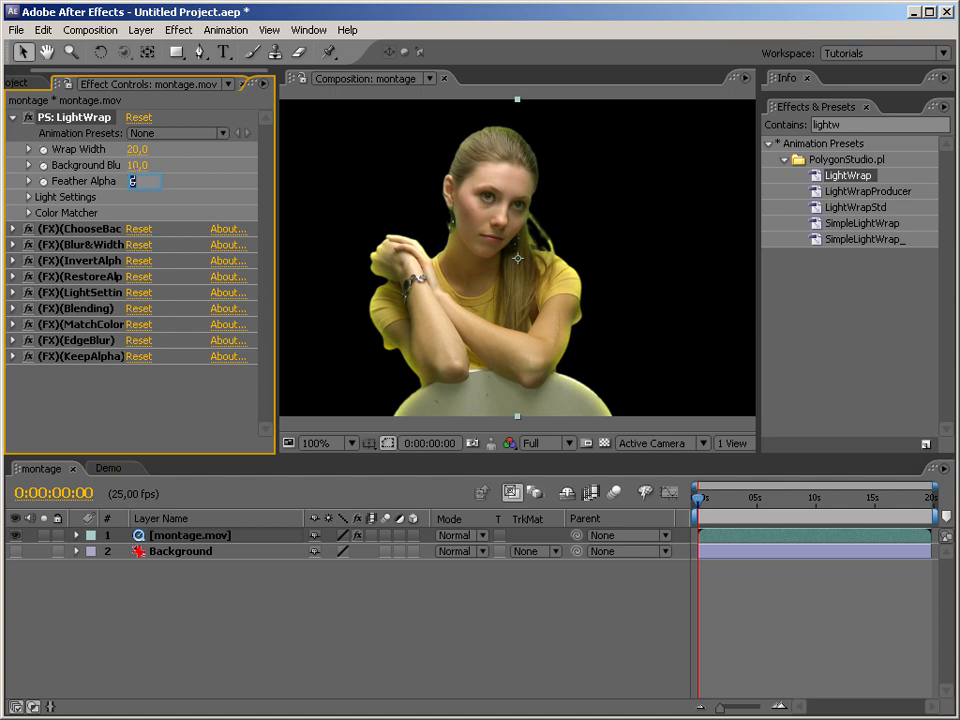
text(10)
key(Return)
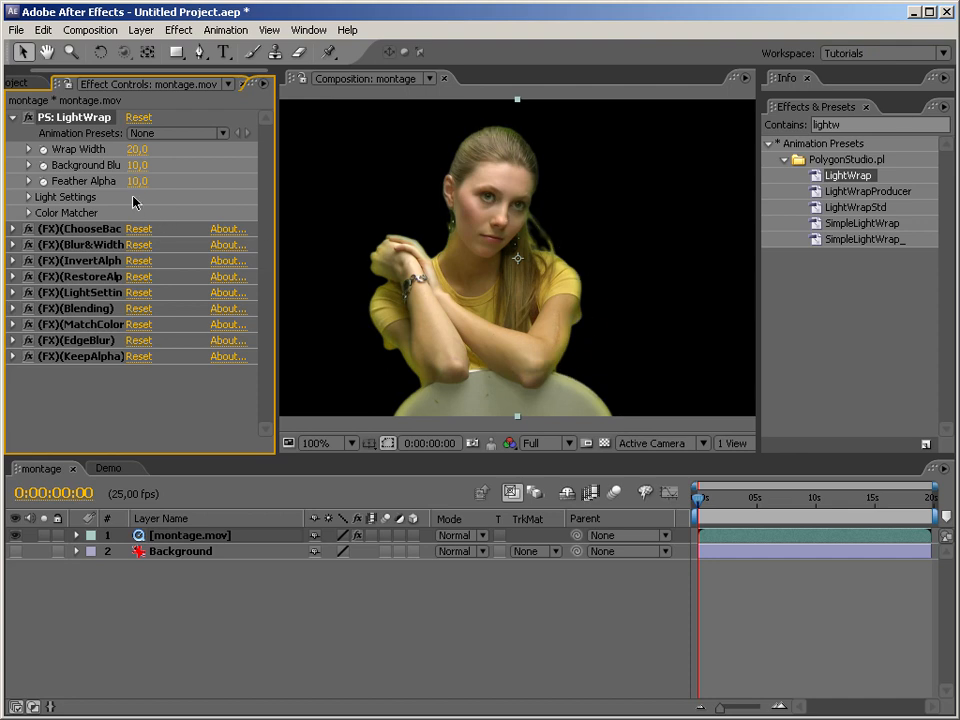
Expand Light Settings and try Lightness values of 165 and 50 before setting it back to 100
click(28, 197)
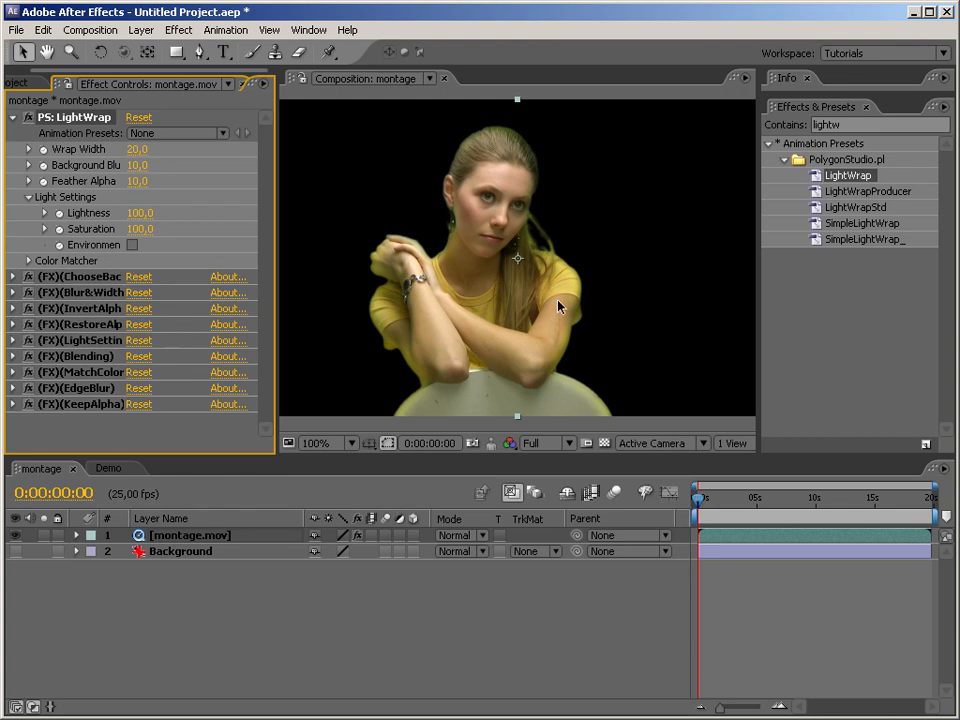
drag(137, 213, 188, 250)
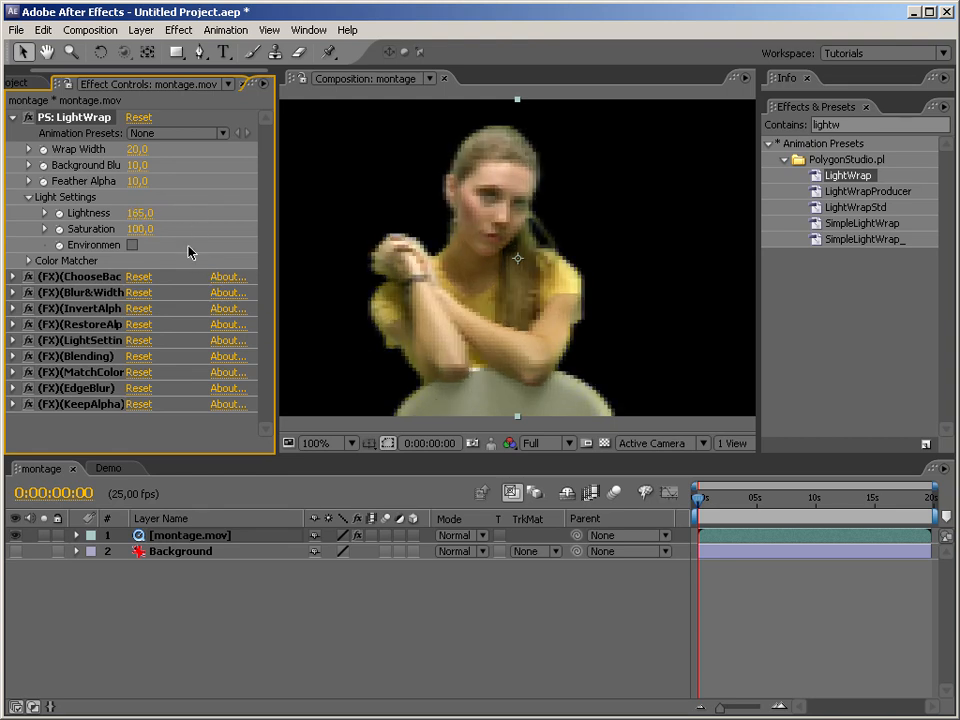
click(140, 213)
text(50)
key(Return)
click(138, 214)
text(100)
key(Return)
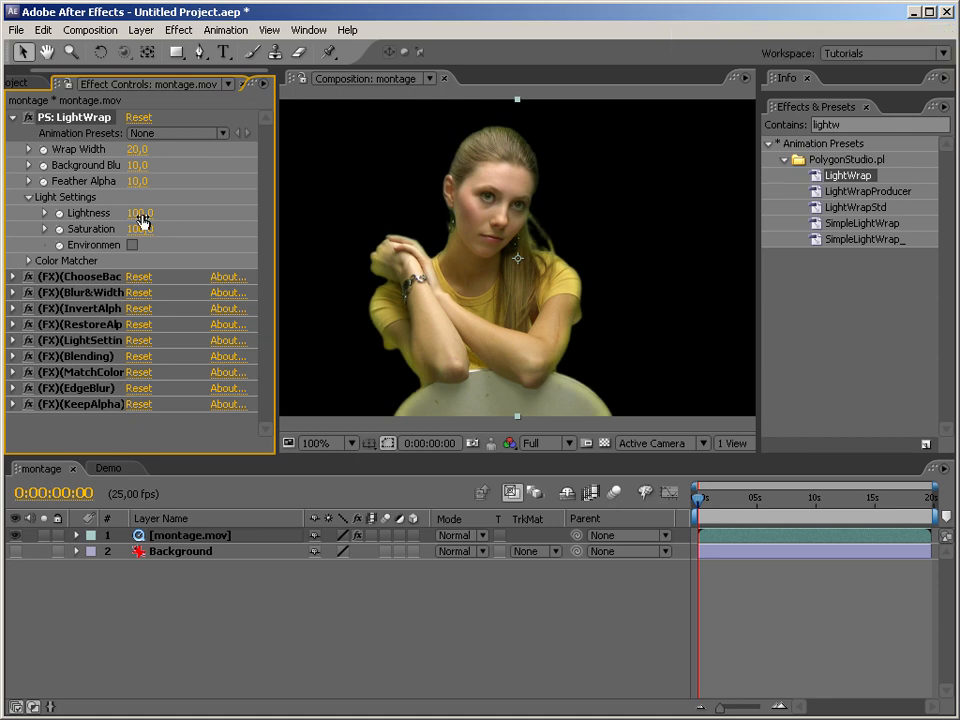
Try Saturation values of 200, 100, 0 and again 200 in the Light Settings to compare the wrap color
click(139, 229)
text(200)
key(Return)
click(142, 230)
text(100)
key(Return)
click(142, 230)
text(0)
key(Return)
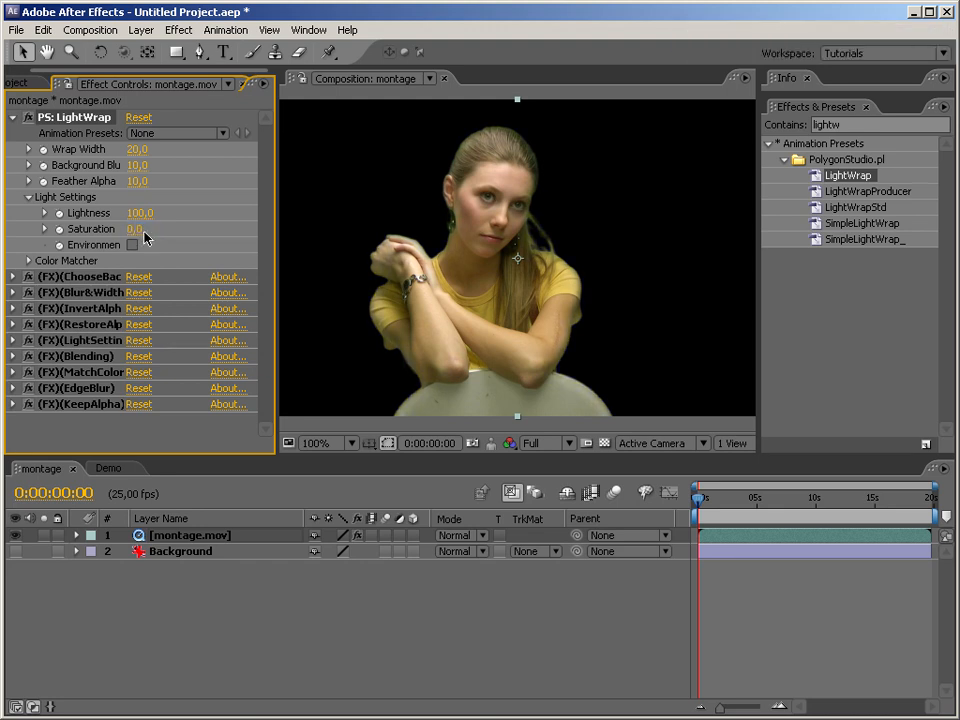
click(134, 230)
text(200)
key(Return)
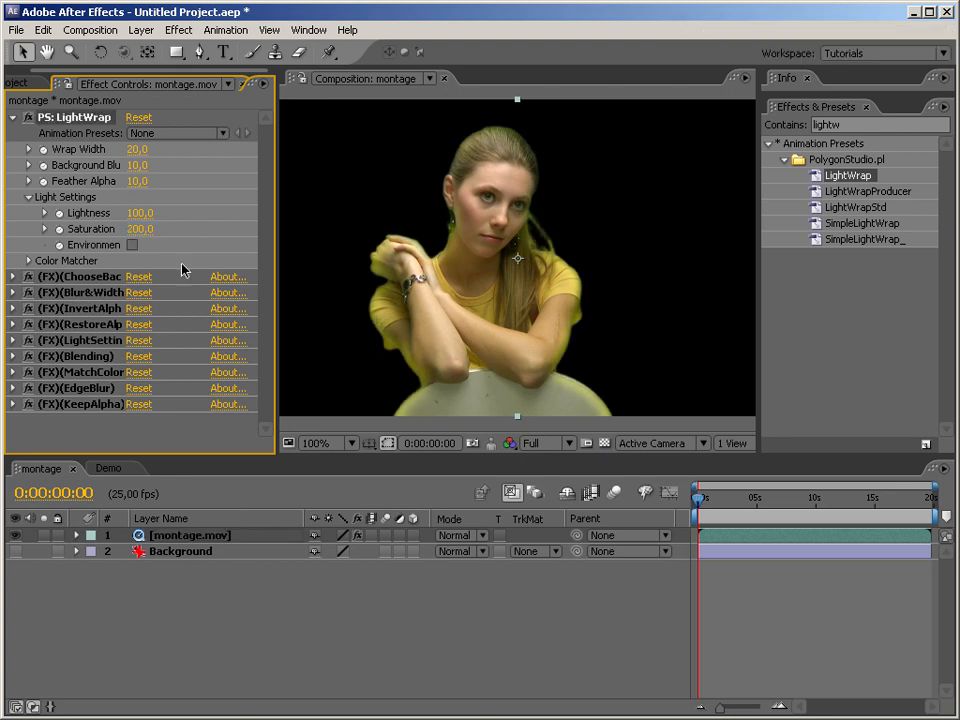
Show the Background layer again and set Feather Alpha to 5
click(15, 552)
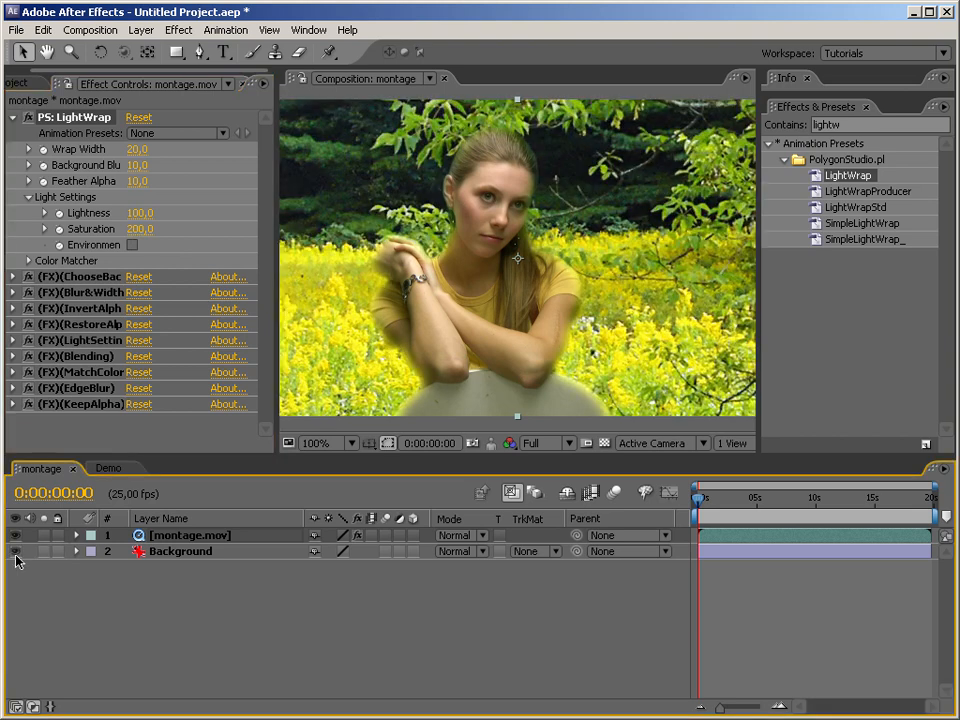
click(136, 181)
text(5)
key(Return)
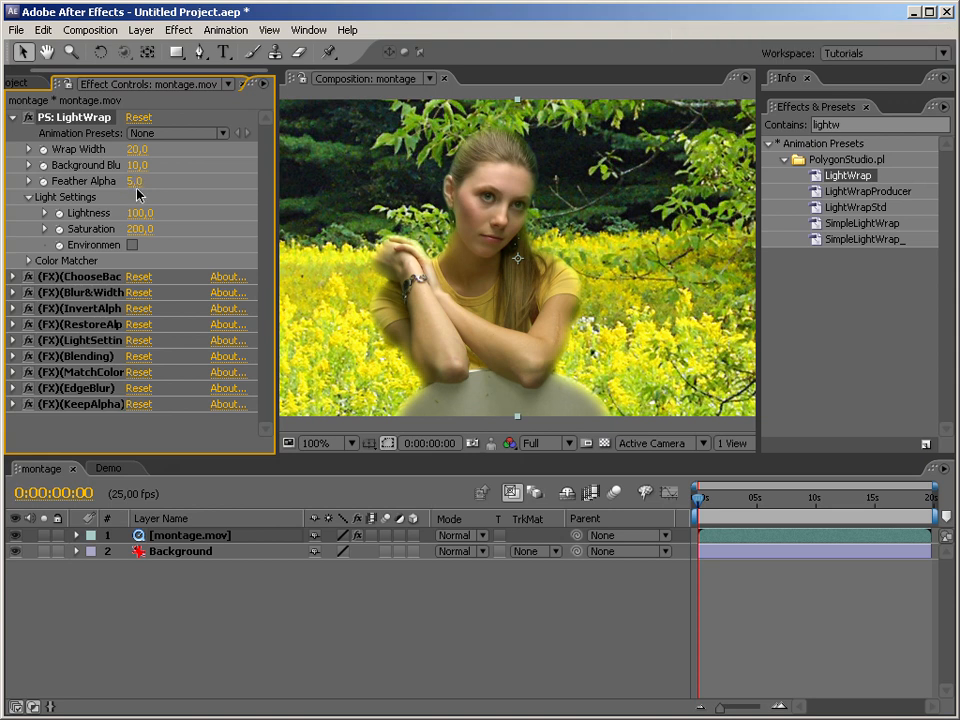
Set the Light Settings Saturation to 100 and enable Environmental Light, widening the effect controls to show full option names
click(139, 229)
text(100)
key(Return)
drag(277, 252, 346, 251)
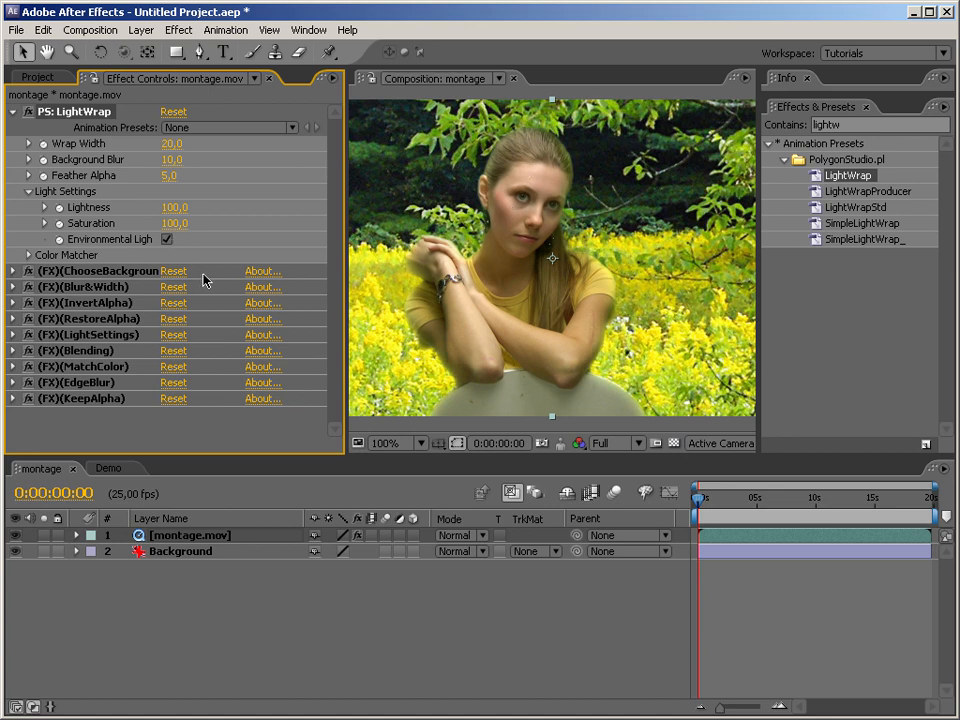
Set the Color Matcher Strength to 100 and enable Preserve Luminosity, toggling Match Color to compare its effect
click(29, 255)
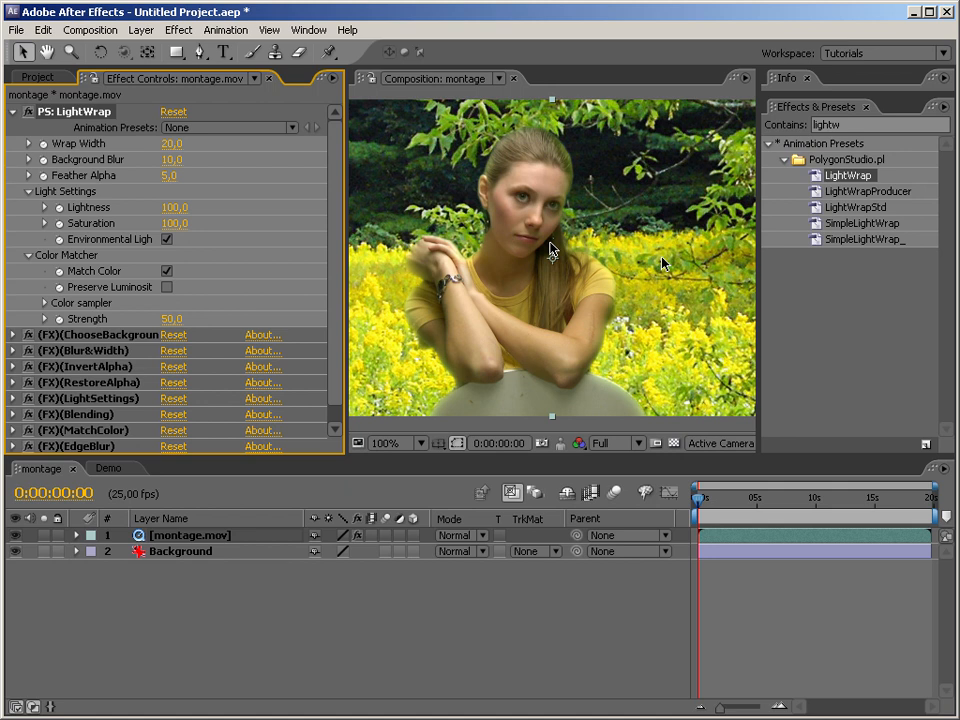
click(167, 271)
click(167, 271)
click(171, 318)
text(100)
key(Return)
click(166, 271)
click(167, 288)
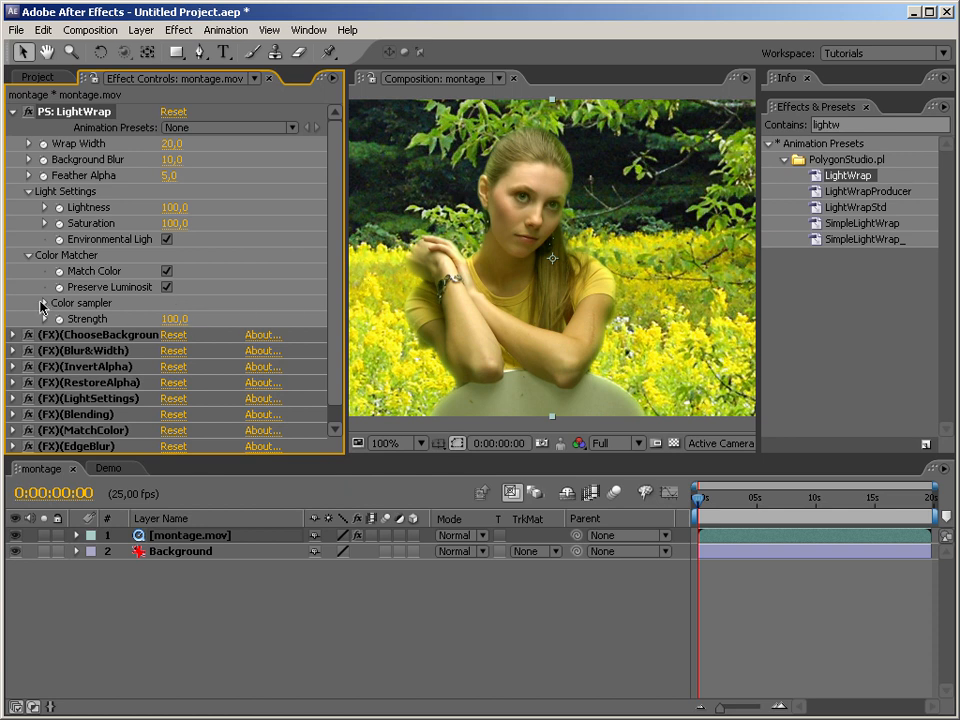
Disable Automatic in the Color Matcher's color sampler and enlarge the composition view
click(44, 304)
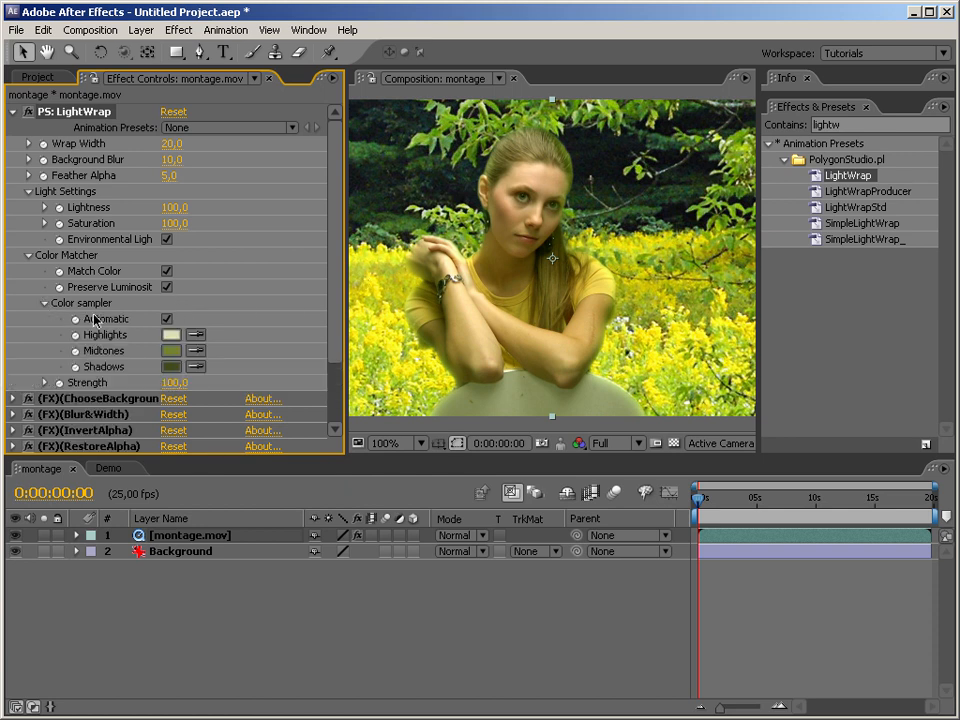
click(167, 320)
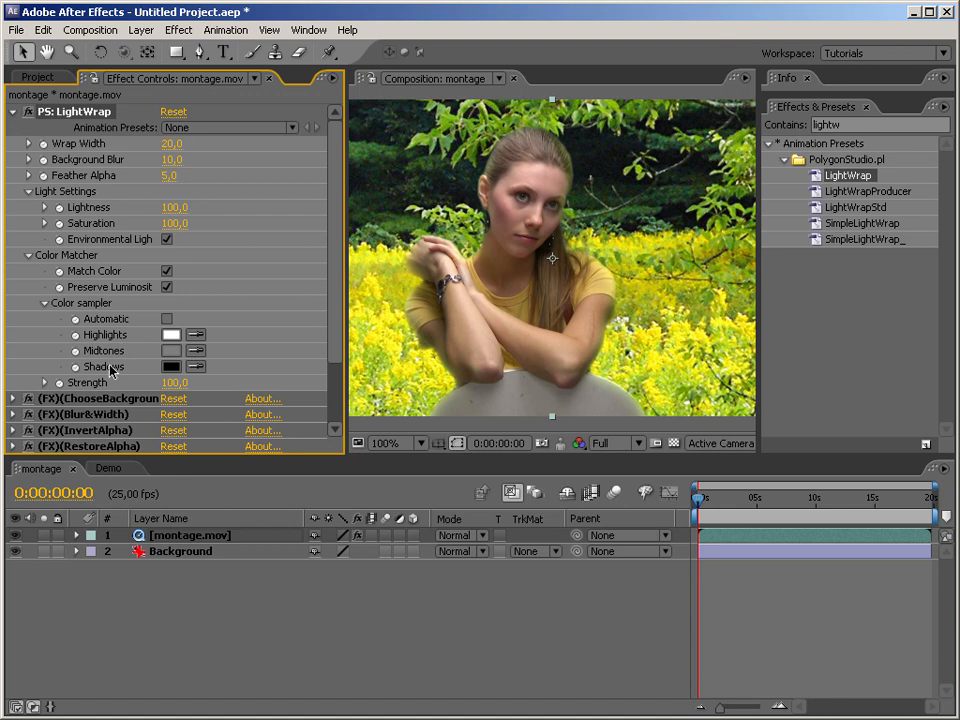
drag(345, 348, 233, 348)
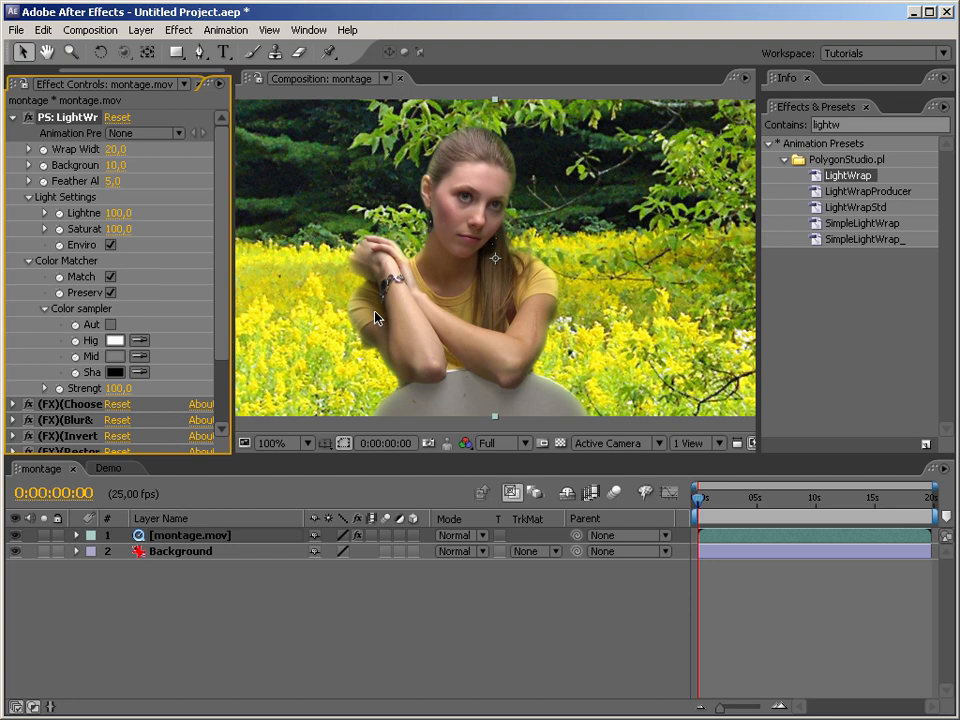
Sample the Color Matcher's Highlights from the yellow flowers, Midtones from the green foliage and Shadows from the dark trees in the background
drag(364, 316, 409, 313)
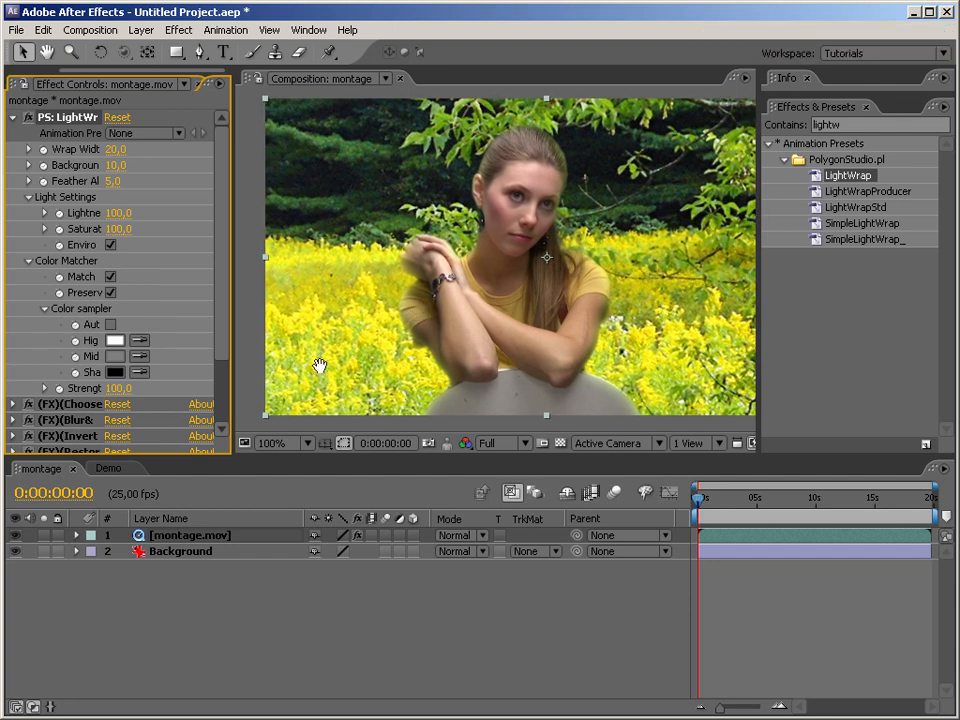
click(139, 356)
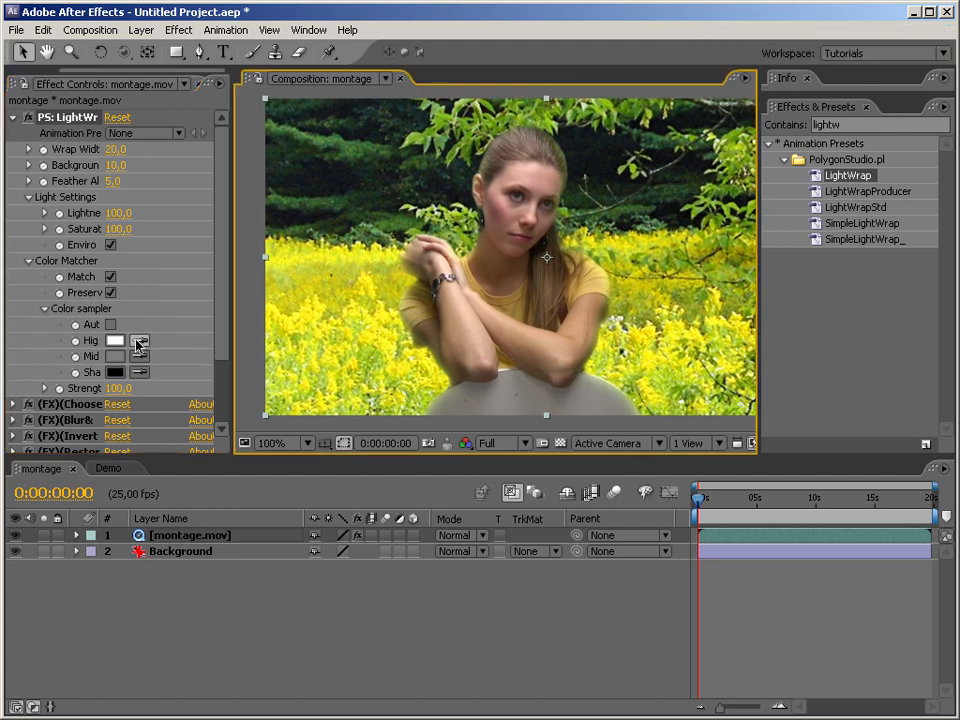
click(313, 321)
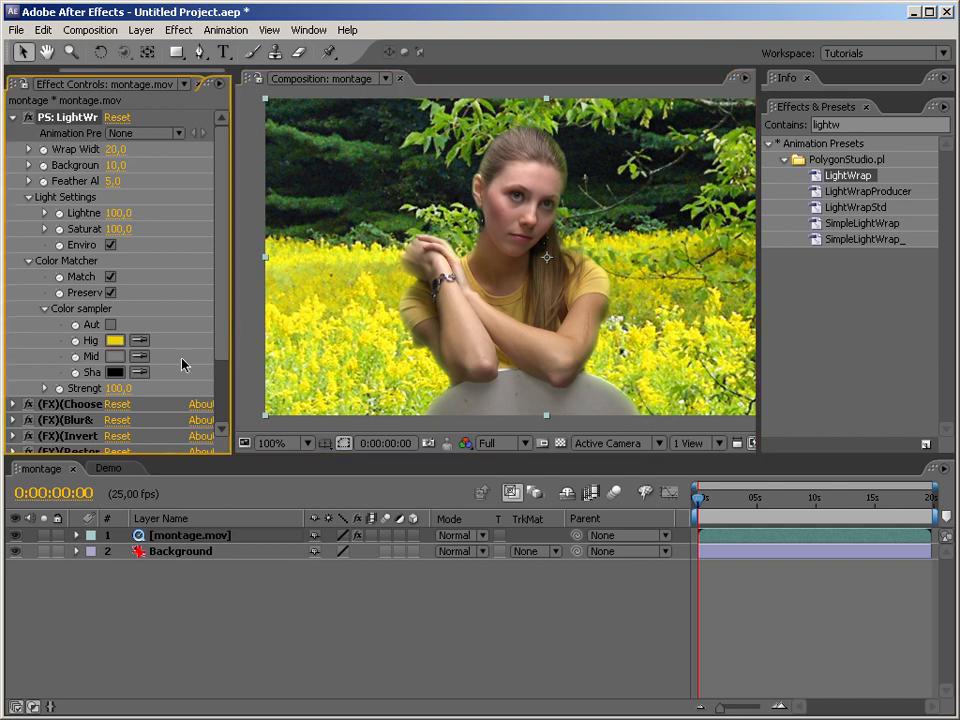
click(139, 357)
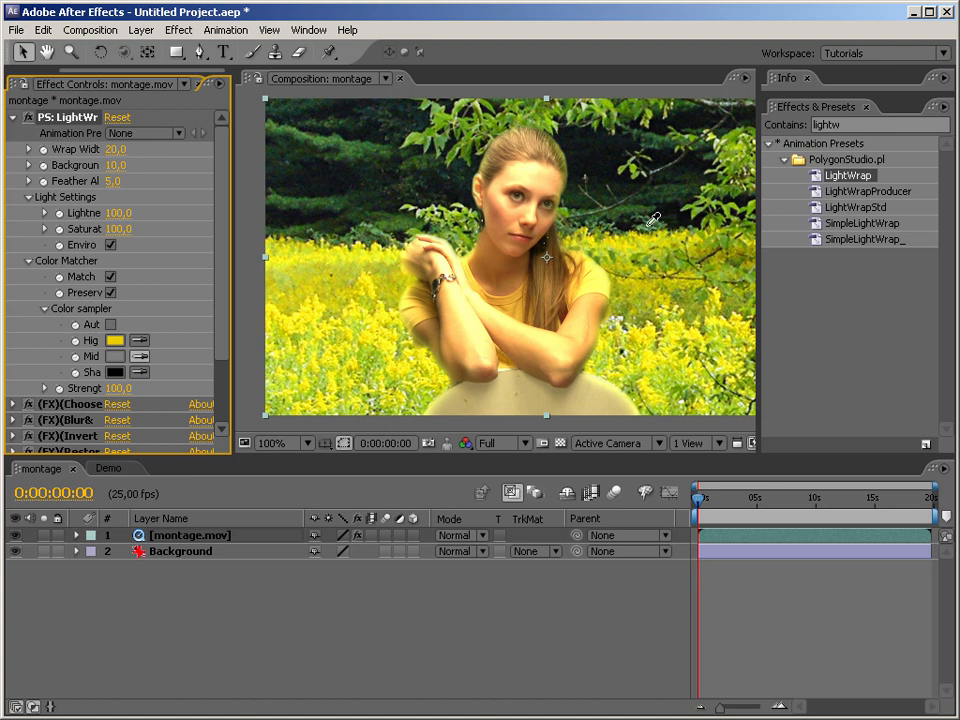
click(482, 172)
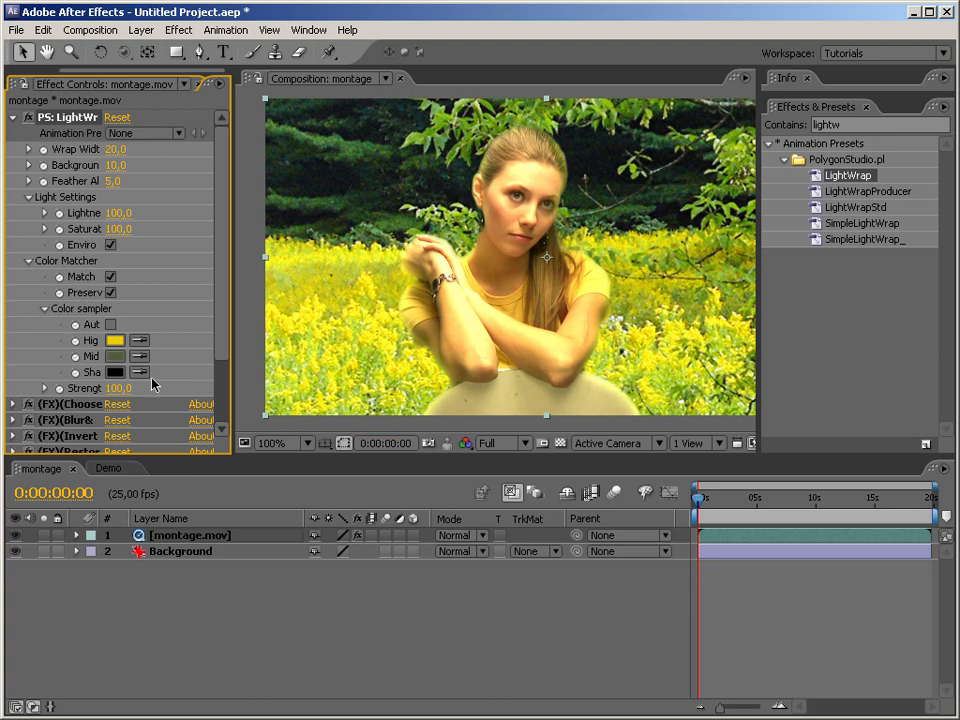
click(142, 372)
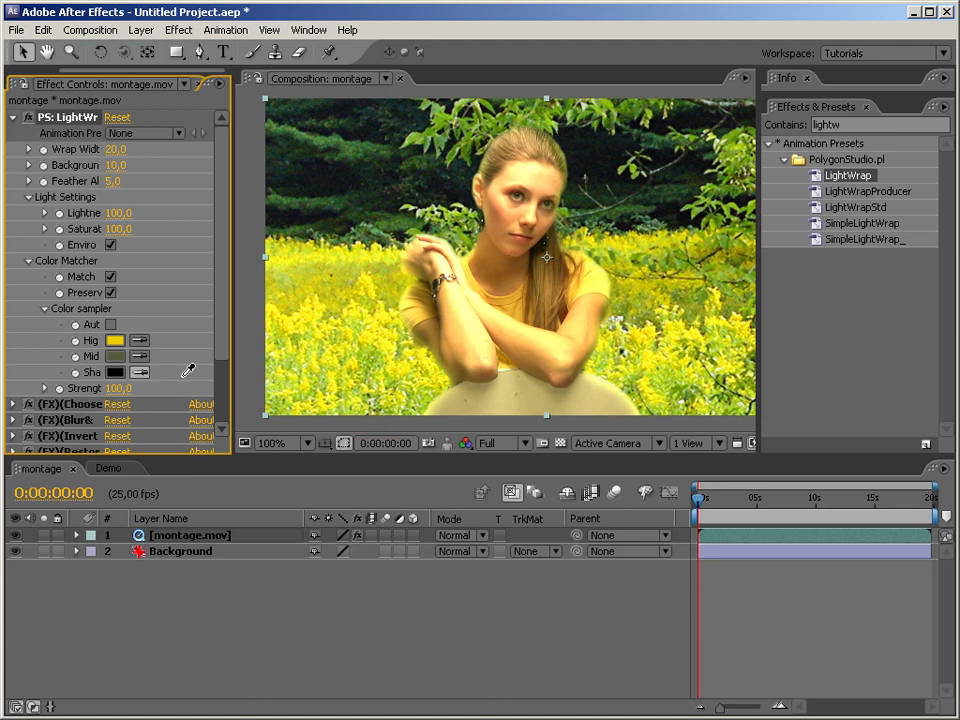
click(603, 152)
Set the Color Matcher's Highlights color to pale yellow FFEE81 and widen the effect controls to show full option names
click(115, 340)
mouse_move(545, 426)
mouse_down()
mouse_move(459, 416)
mouse_move(484, 410)
mouse_up()
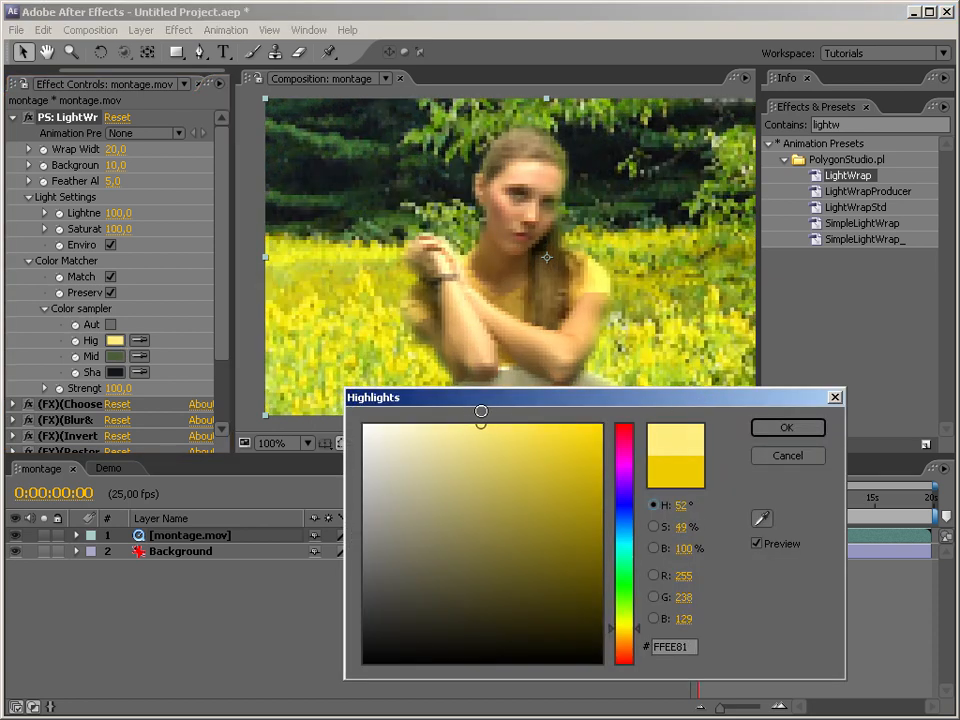
click(787, 428)
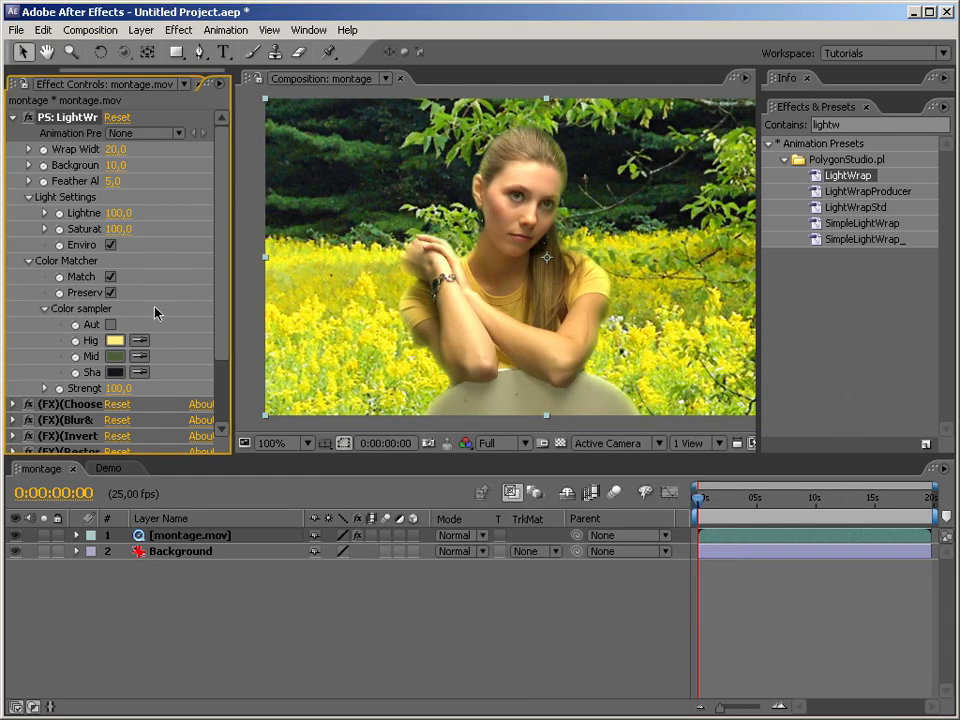
drag(232, 336, 290, 345)
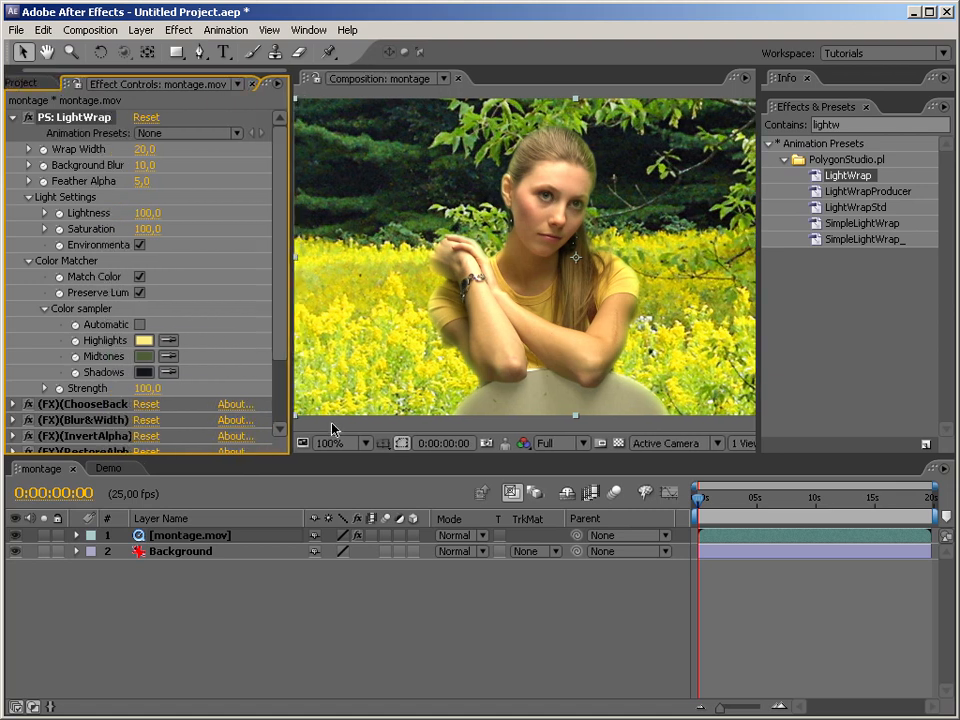
click(333, 428)
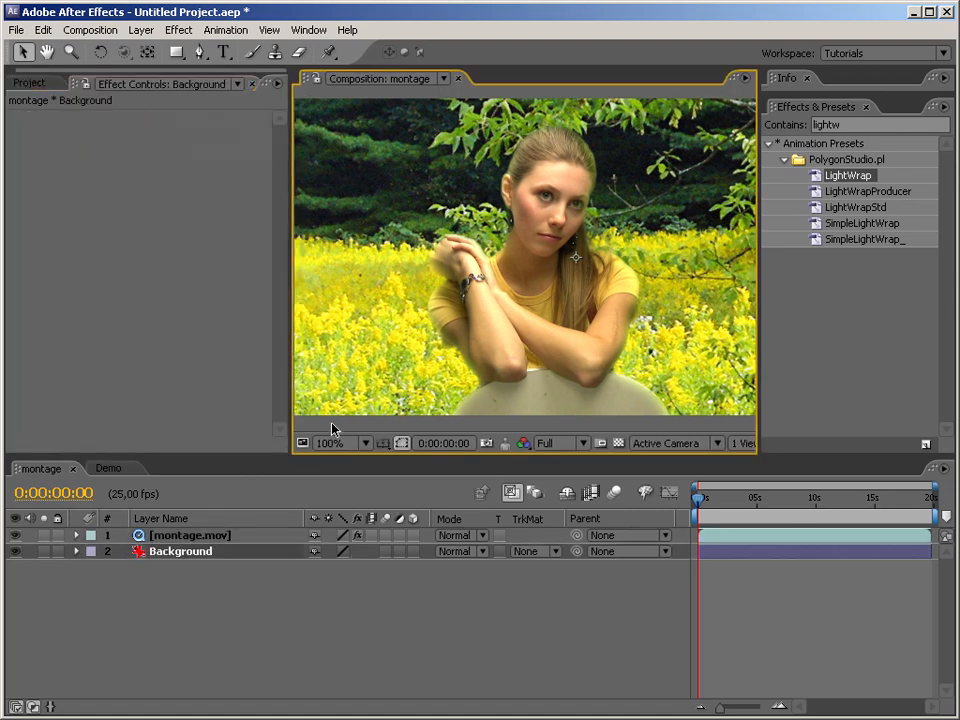